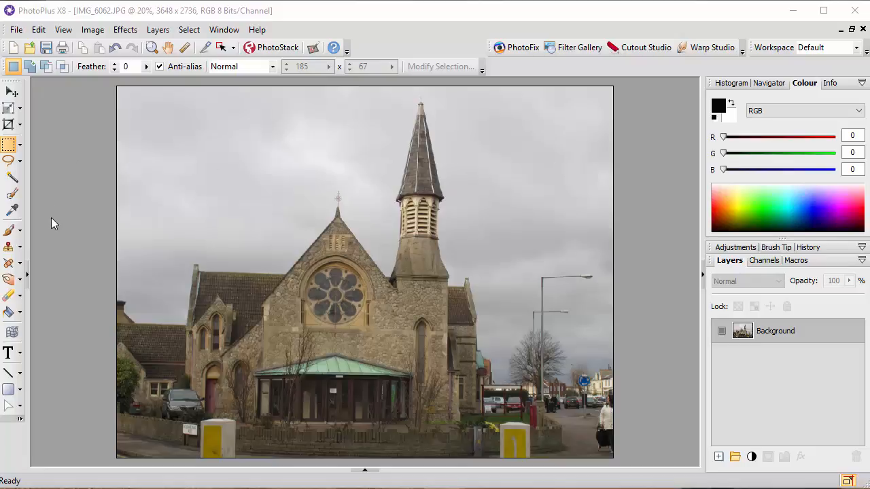
# Step: Open the church photo in the Nik Collection's Silver Efex Pro 2 plugin and fit its window to the screen
pyautogui.click(131, 33)
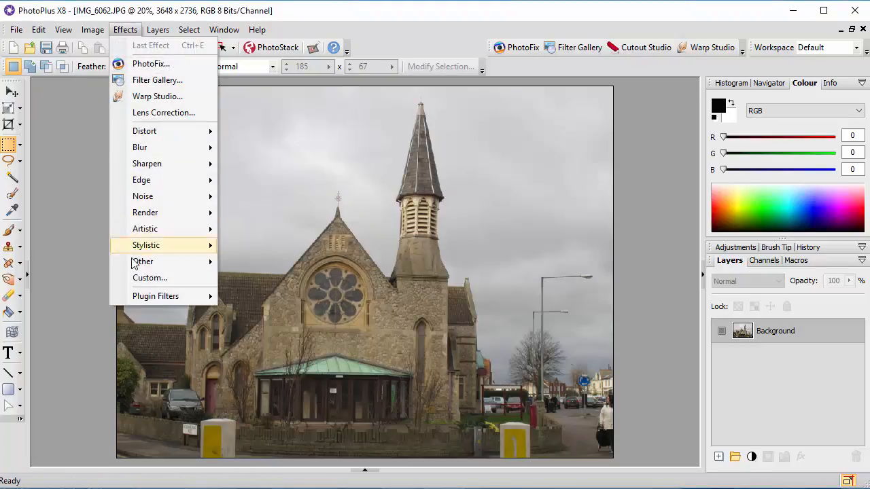
pyautogui.moveTo(150, 299)
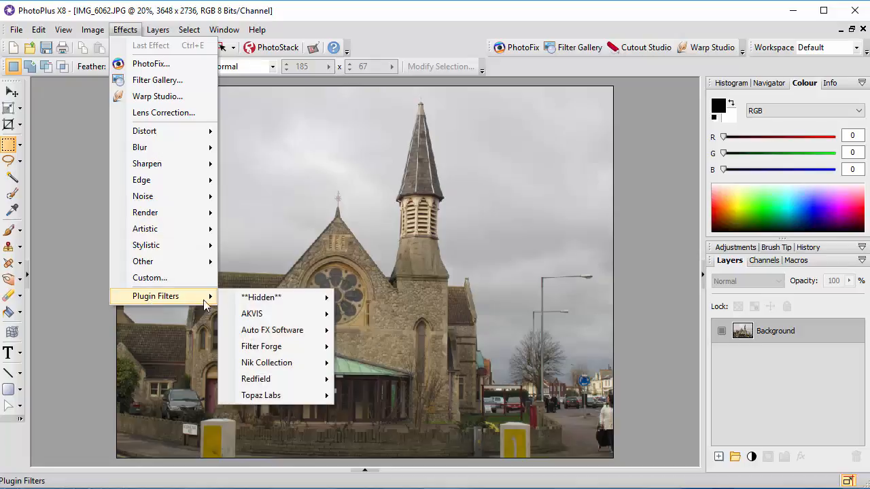
pyautogui.moveTo(275, 369)
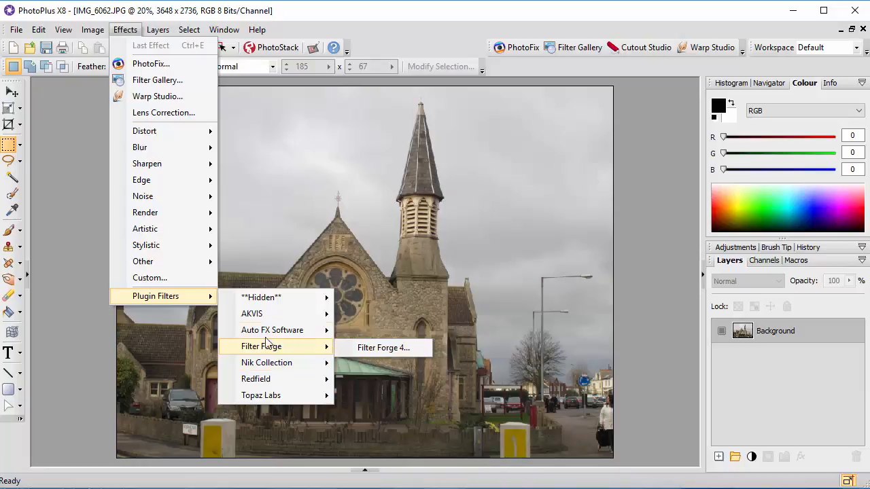
pyautogui.moveTo(289, 318)
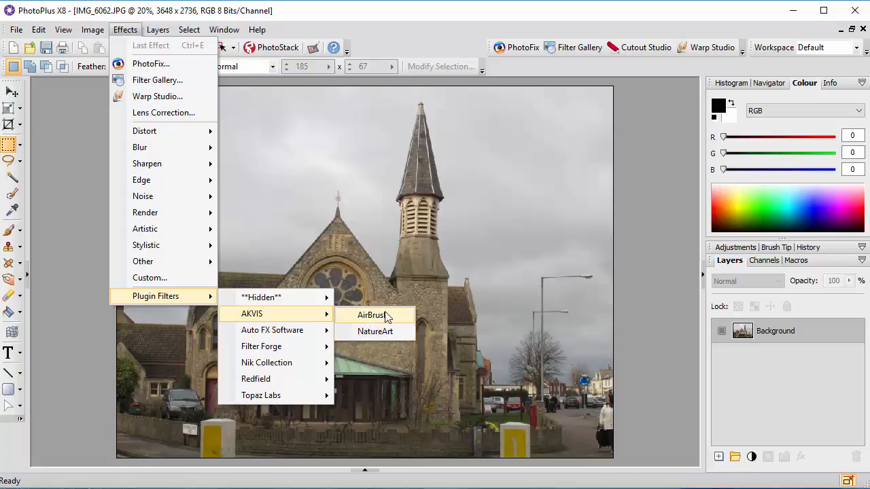
pyautogui.moveTo(282, 338)
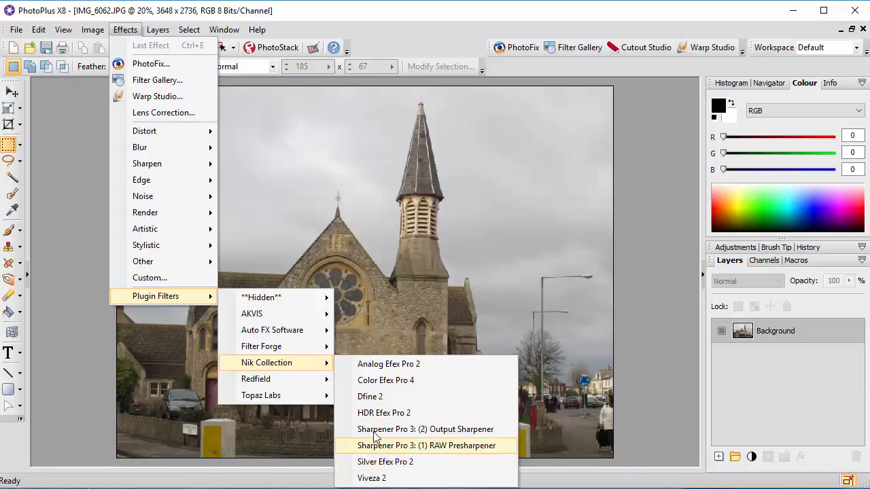
pyautogui.click(395, 462)
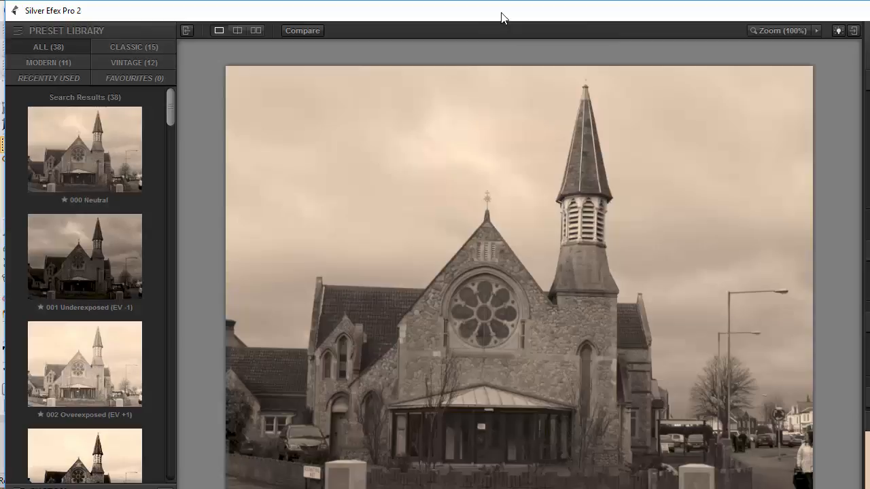
pyautogui.moveTo(501, 14); pyautogui.dragTo(495, 14)
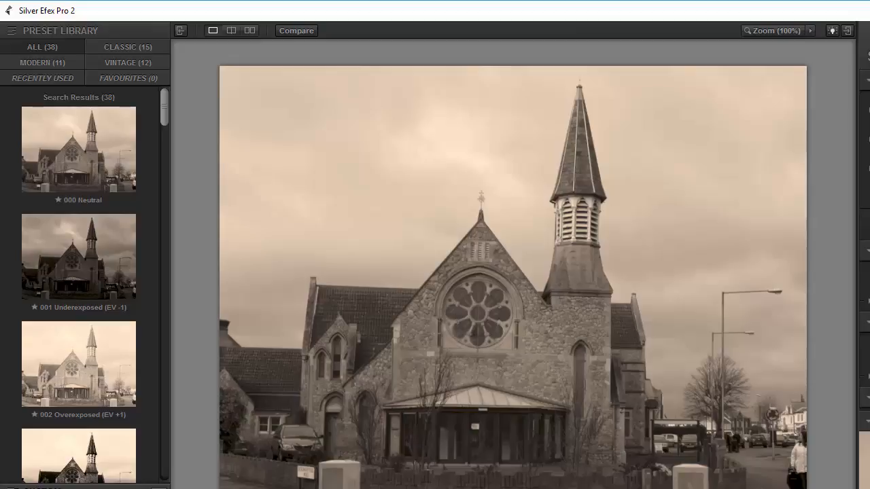
pyautogui.moveTo(868, 488)
pyautogui.mouseDown()
pyautogui.moveTo(845, 474)
pyautogui.moveTo(868, 488)
pyautogui.mouseUp()
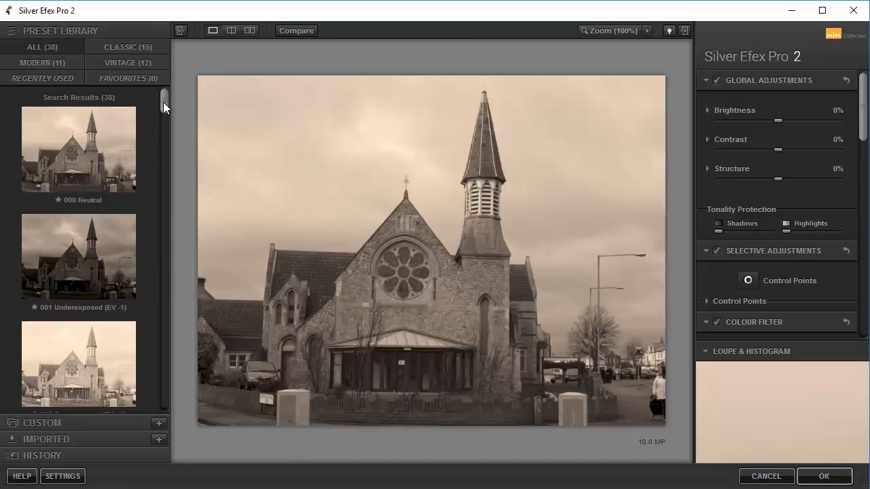
# Step: Try the presets 001 Underexposed (EV -1), 002 Overexposed (EV +1) and 003 High Contrast (harsh) on the photo
pyautogui.moveTo(164, 102)
pyautogui.mouseDown()
pyautogui.moveTo(165, 114)
pyautogui.moveTo(166, 106)
pyautogui.mouseUp()
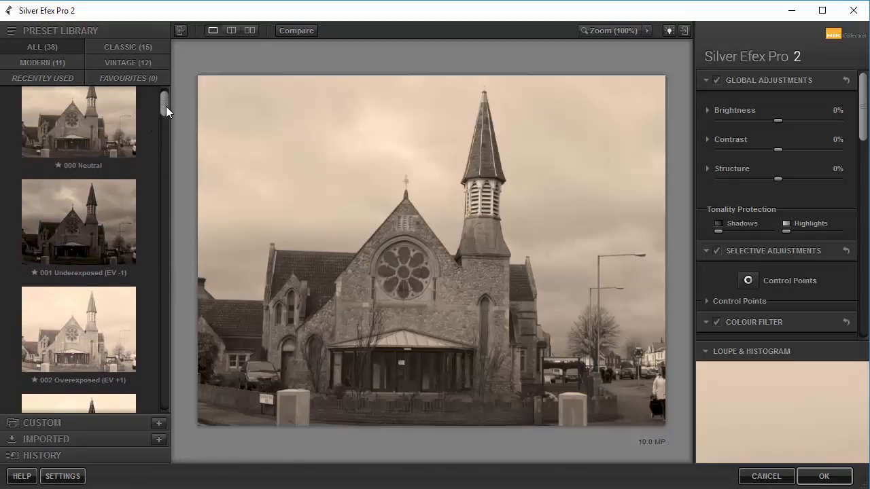
pyautogui.click(71, 216)
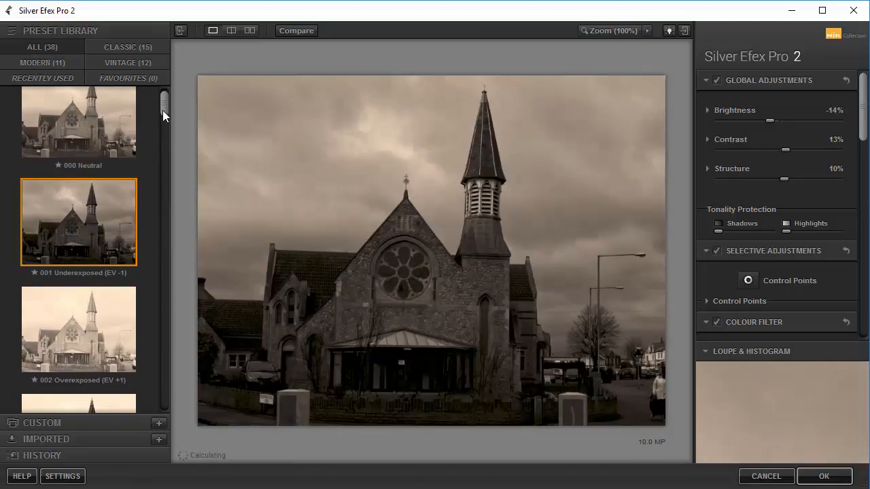
pyautogui.moveTo(162, 110); pyautogui.dragTo(161, 124)
pyautogui.click(88, 142)
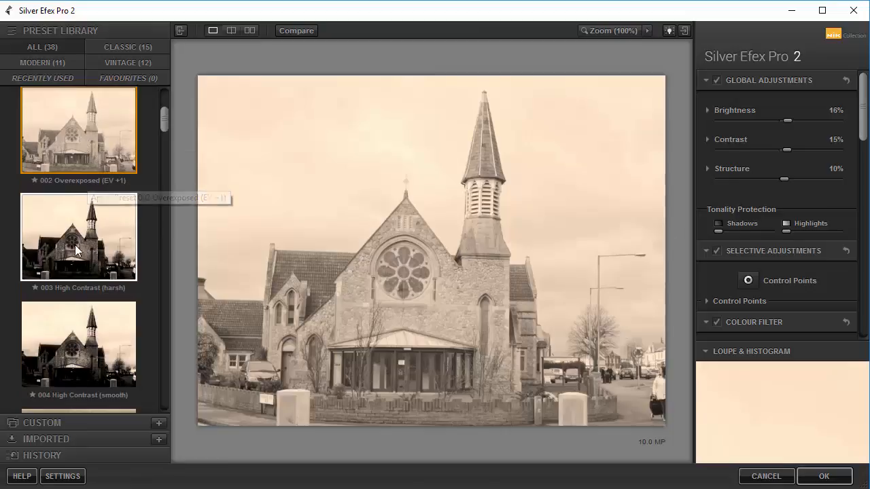
pyautogui.click(75, 249)
# Step: Try the presets 006 High Structure (smooth), 007 High Key 1, 009 Low Key 1 and 010 Low Key 2
pyautogui.moveTo(166, 126); pyautogui.dragTo(163, 151)
pyautogui.click(78, 174)
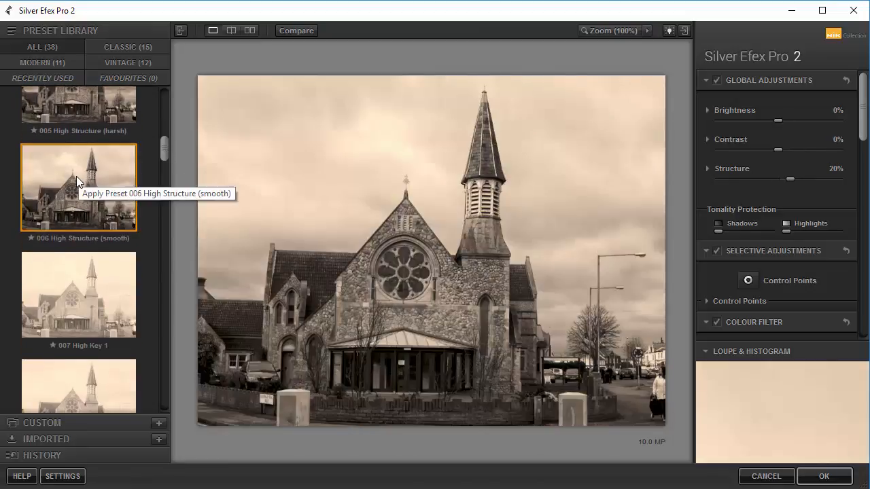
pyautogui.click(77, 279)
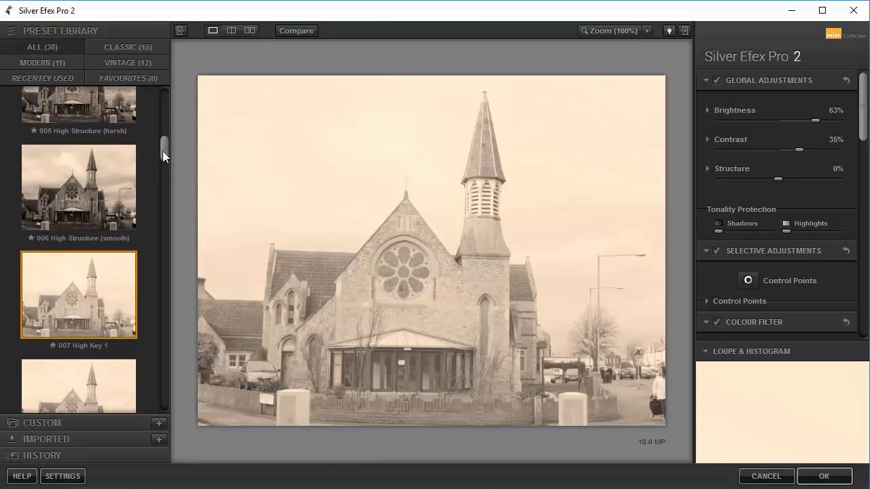
pyautogui.moveTo(163, 153); pyautogui.dragTo(166, 186)
pyautogui.click(99, 224)
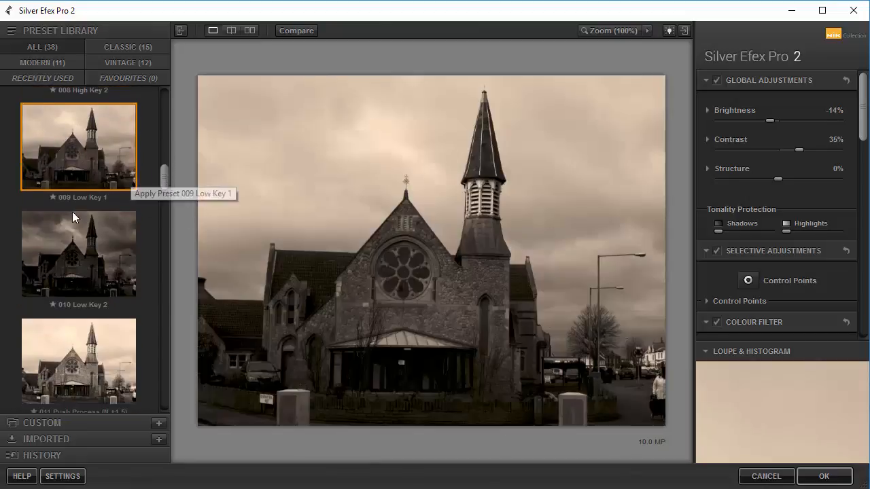
pyautogui.click(53, 267)
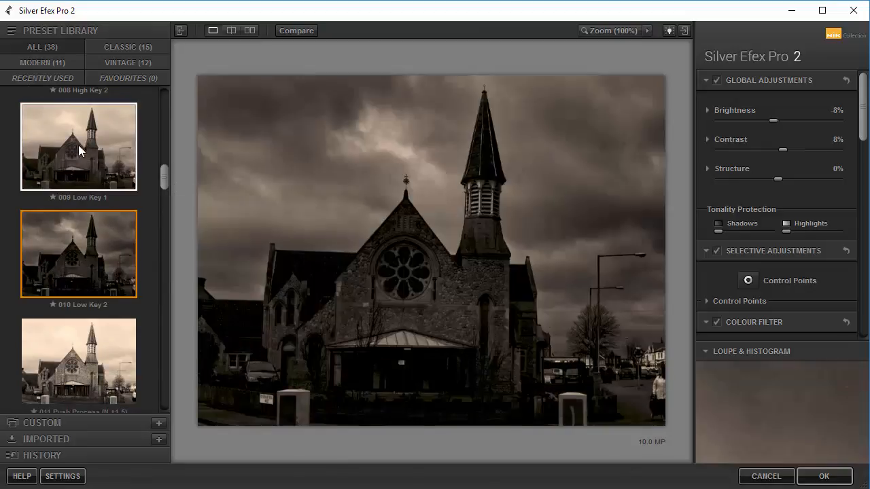
# Step: Try the presets 014 Grad ND (EV -2) and 020 Fine Art (high key, framed) on the photo
pyautogui.moveTo(161, 176); pyautogui.dragTo(162, 218)
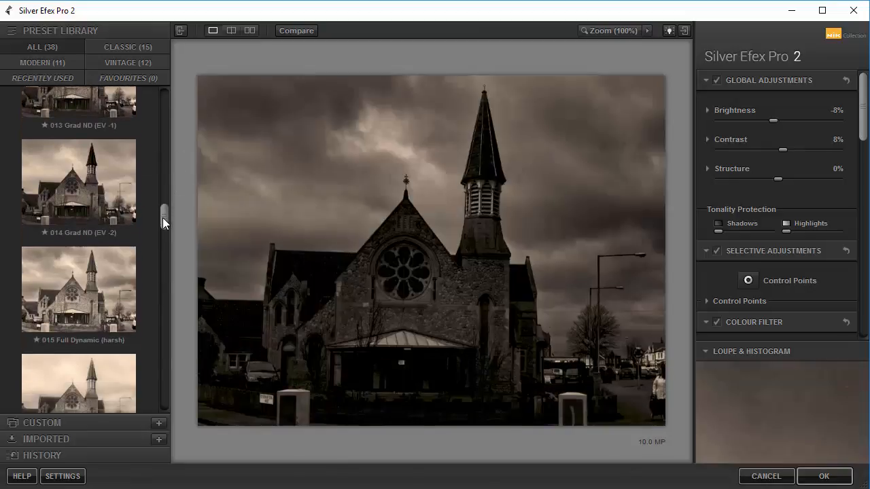
pyautogui.click(77, 196)
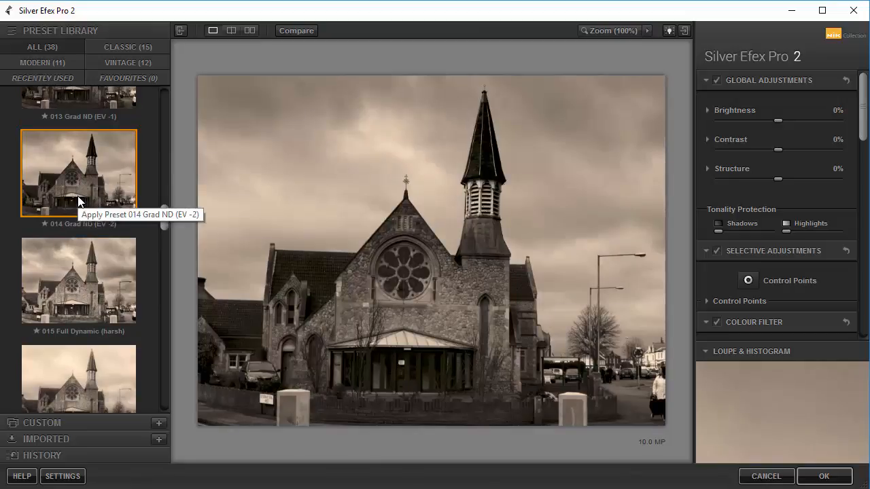
pyautogui.moveTo(161, 221); pyautogui.dragTo(163, 264)
pyautogui.click(90, 245)
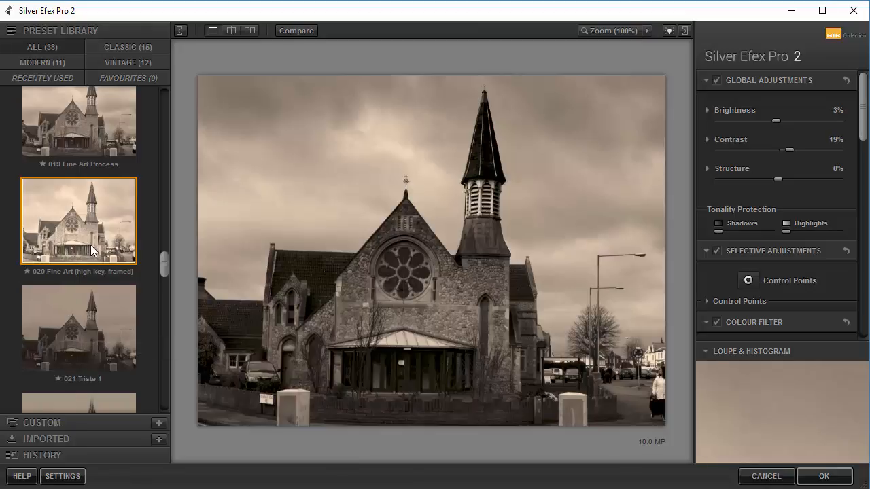
# Step: Try presets further down the library, including 023 Wet Rocks, 024 Full Contrast and Structure and 030 Film Noir 1
pyautogui.moveTo(163, 265); pyautogui.dragTo(157, 286)
pyautogui.click(86, 205)
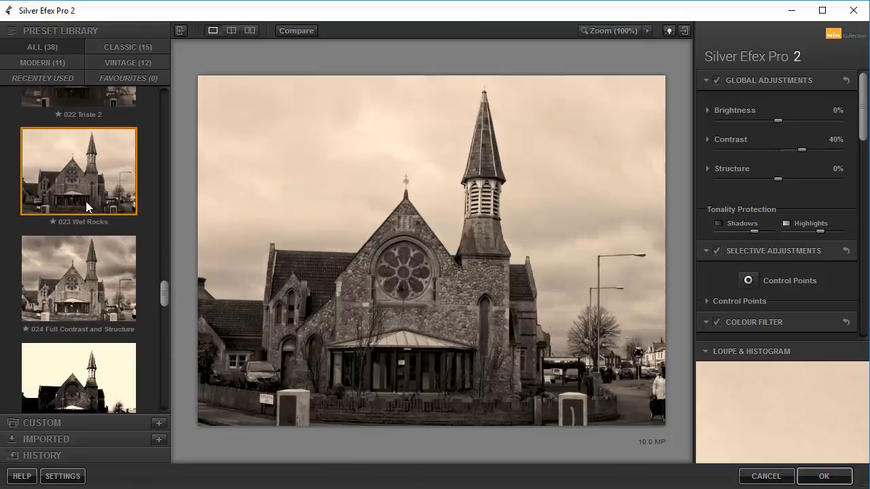
pyautogui.click(74, 307)
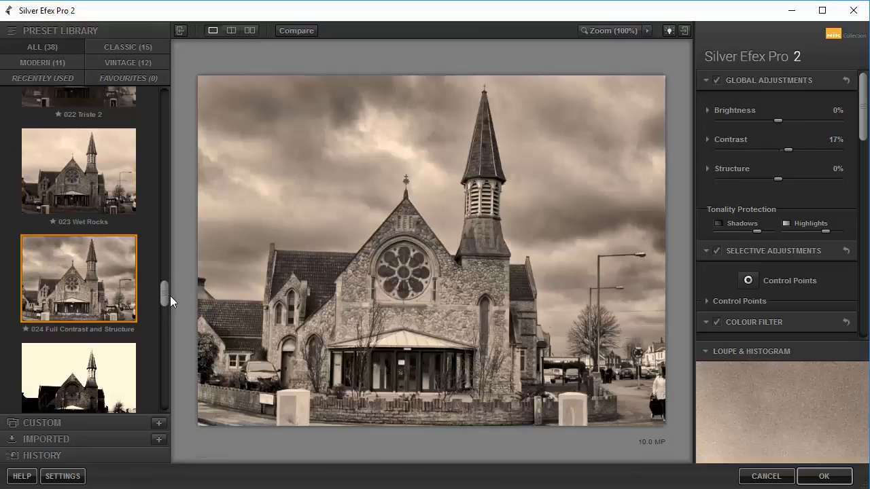
pyautogui.moveTo(166, 294); pyautogui.dragTo(163, 341)
pyautogui.click(95, 296)
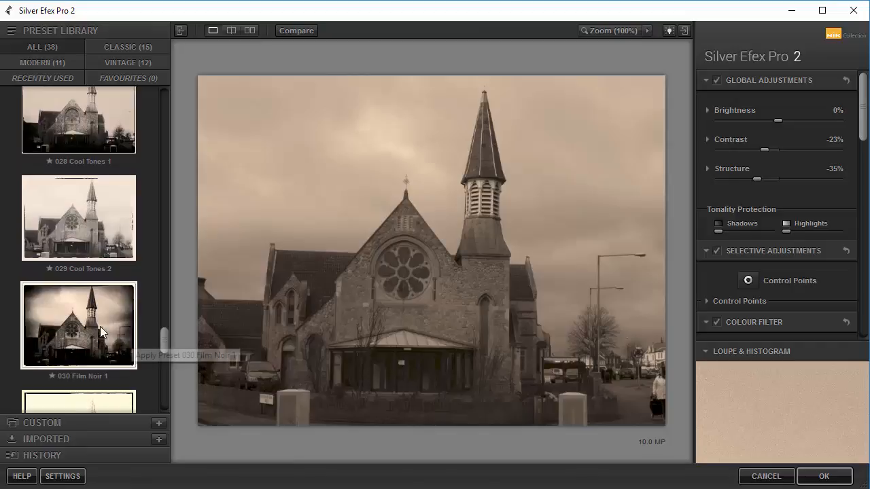
pyautogui.click(97, 324)
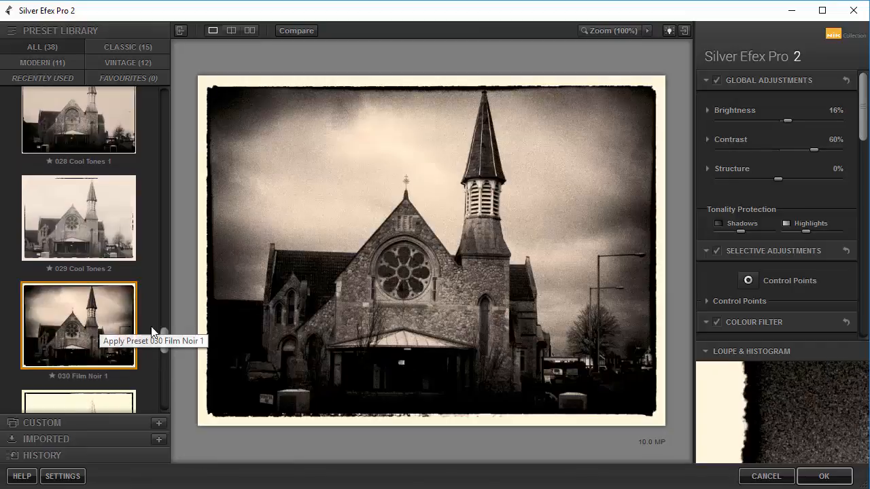
# Step: Apply the preset 015 Full Dynamic (harsh) to the photo
pyautogui.moveTo(163, 341); pyautogui.dragTo(167, 254)
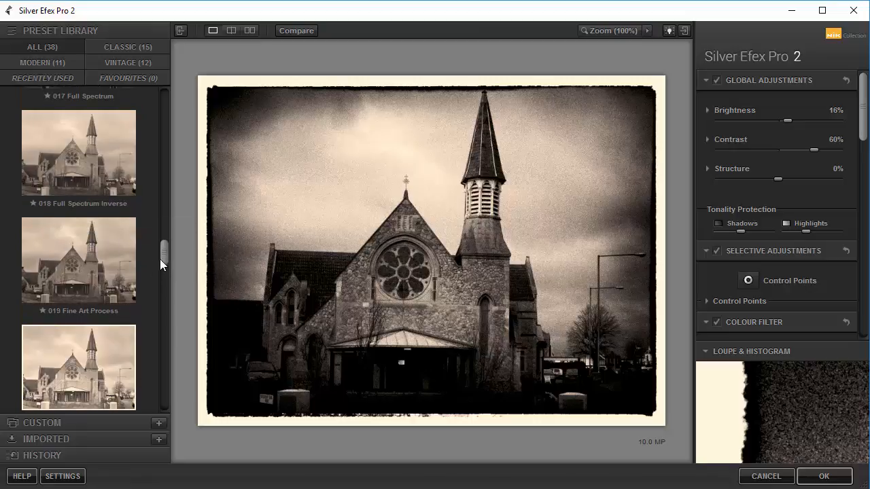
pyautogui.moveTo(160, 258); pyautogui.dragTo(163, 220)
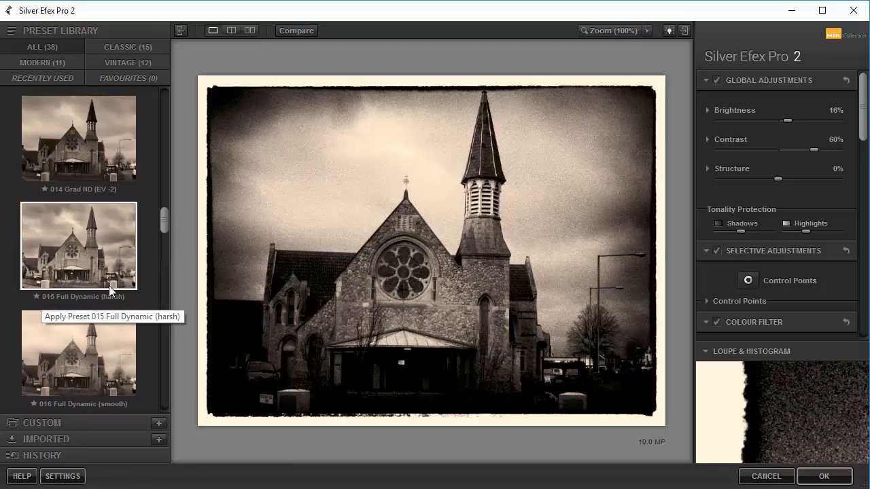
pyautogui.click(90, 253)
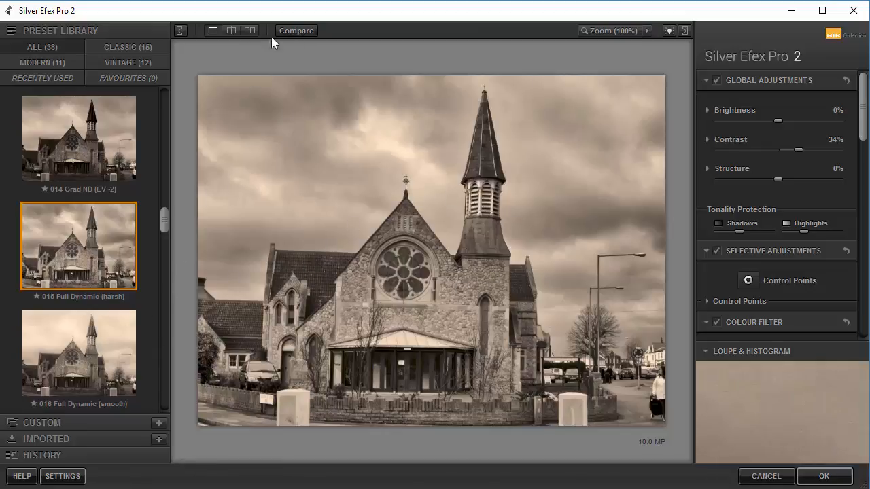
# Step: Compare the photo with the Full Dynamic (harsh) preset against its unfiltered version several times
pyautogui.click(308, 32)
pyautogui.click(307, 32)
pyautogui.click(300, 30)
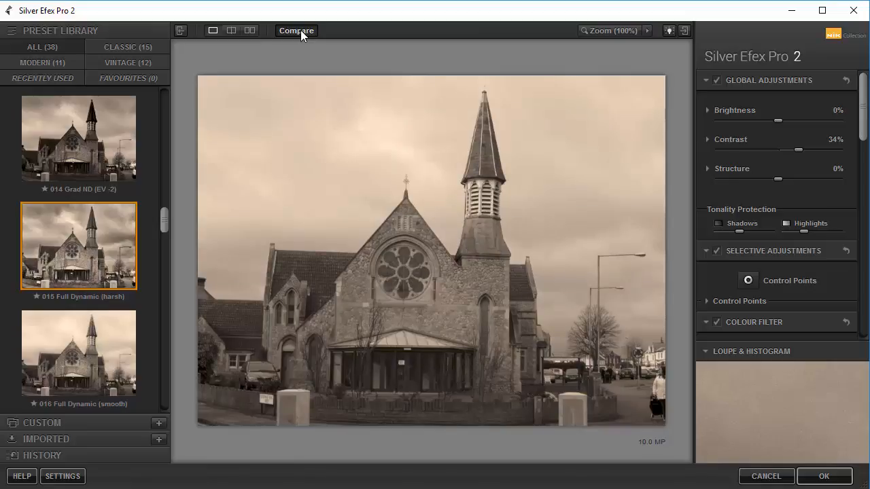
pyautogui.click(300, 30)
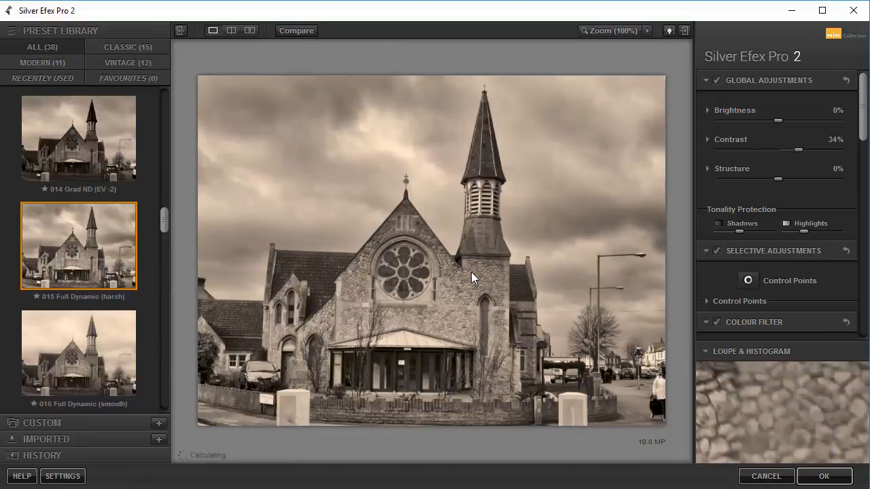
pyautogui.click(302, 29)
pyautogui.click(303, 29)
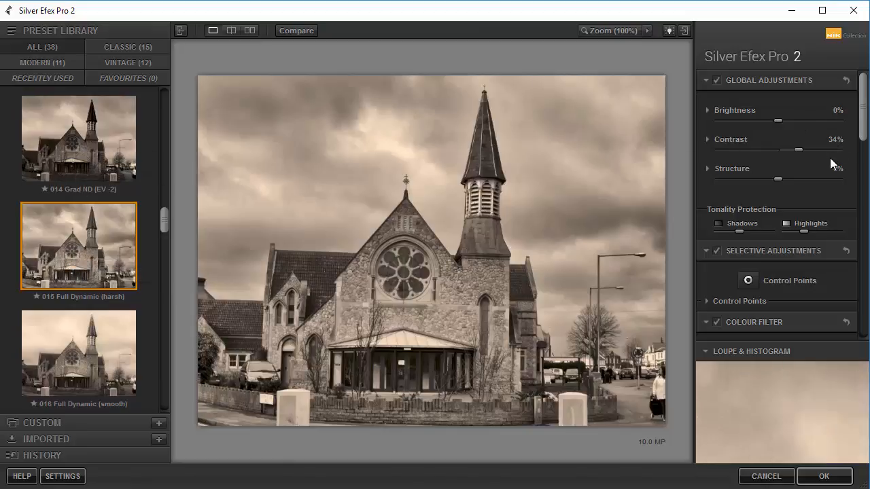
# Step: Try the preset 014 Grad ND (EV -2) and switch back to 015 Full Dynamic (harsh)
pyautogui.click(84, 151)
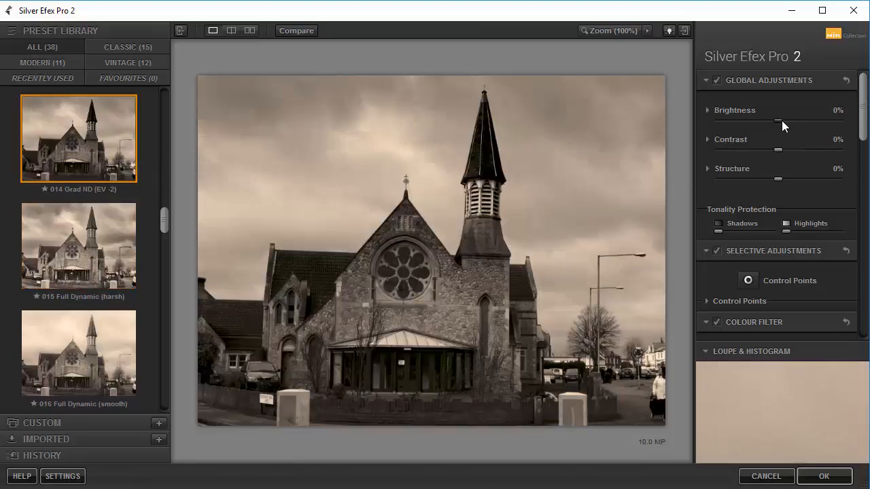
pyautogui.click(93, 249)
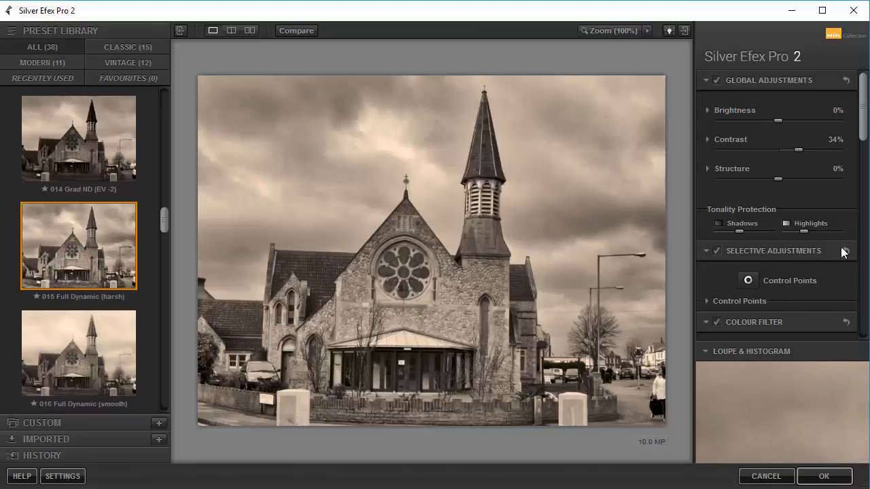
# Step: Place a selective adjustment control point on the church's stone wall beside the rose window and enlarge its radius of effect
pyautogui.scroll(-4, 867, 119)
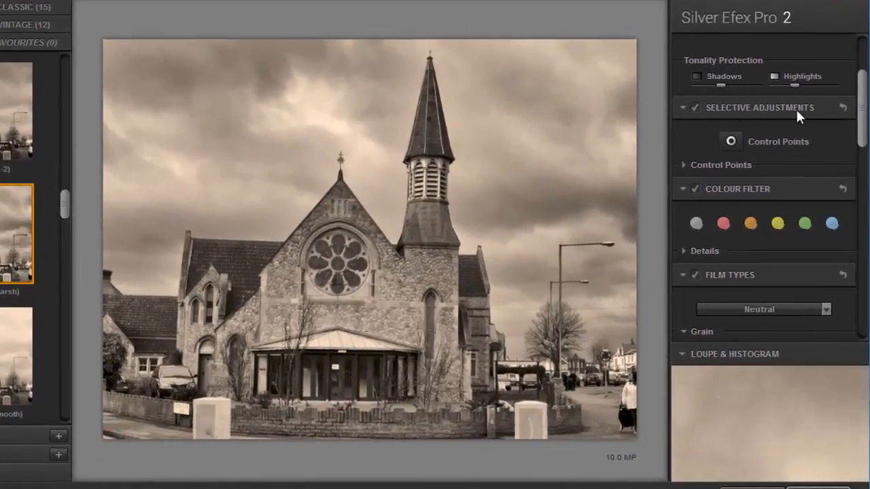
pyautogui.click(730, 140)
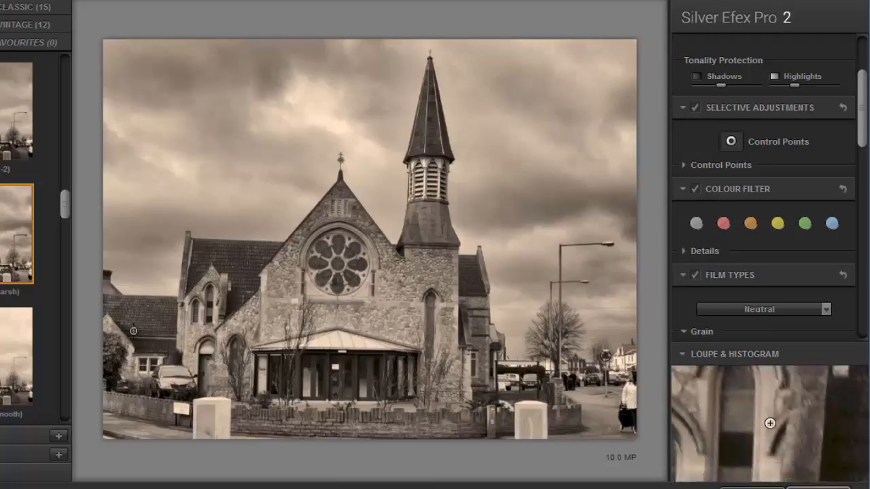
pyautogui.click(409, 292)
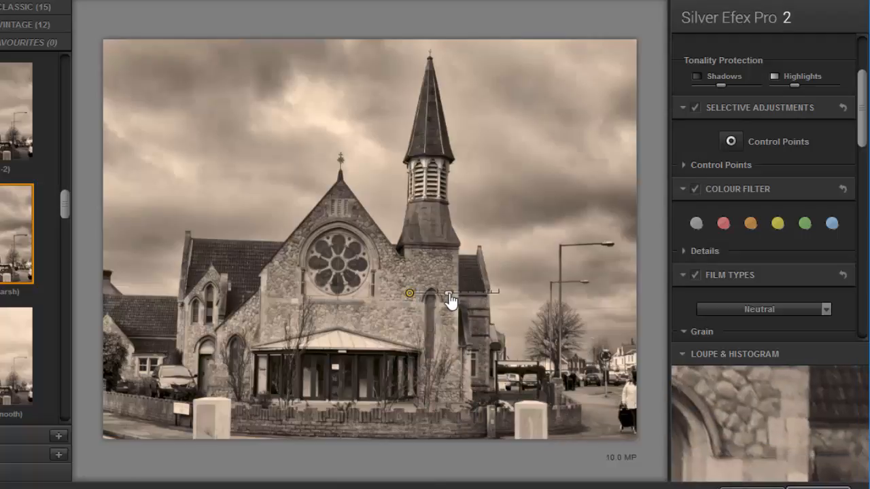
pyautogui.moveTo(451, 301); pyautogui.dragTo(473, 300)
pyautogui.moveTo(474, 300); pyautogui.dragTo(483, 300)
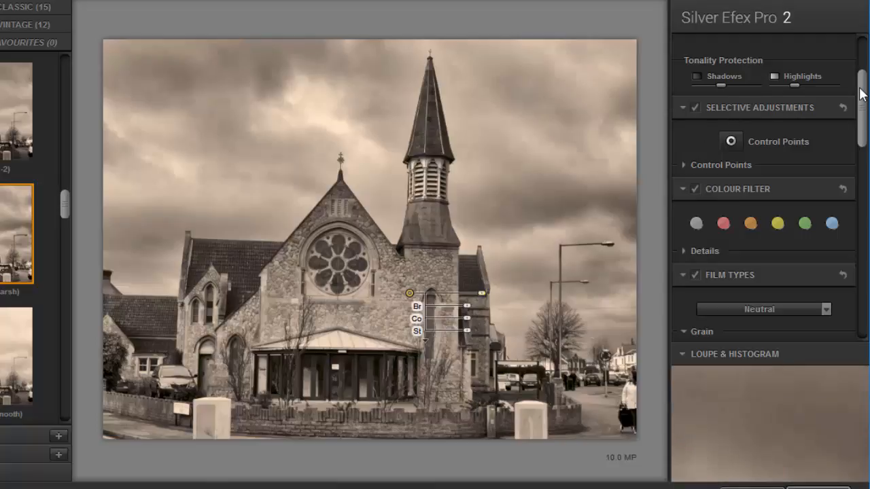
pyautogui.moveTo(862, 94); pyautogui.dragTo(865, 51)
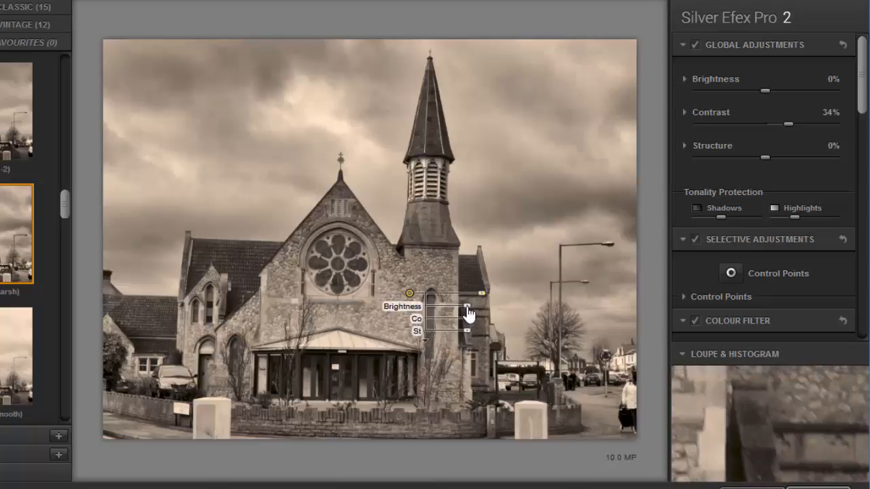
# Step: Set the stone wall control point's brightness to about -34% and raise both its contrast and its structure
pyautogui.moveTo(468, 312)
pyautogui.mouseDown()
pyautogui.moveTo(501, 312)
pyautogui.moveTo(437, 315)
pyautogui.moveTo(513, 316)
pyautogui.moveTo(449, 310)
pyautogui.moveTo(460, 311)
pyautogui.mouseUp()
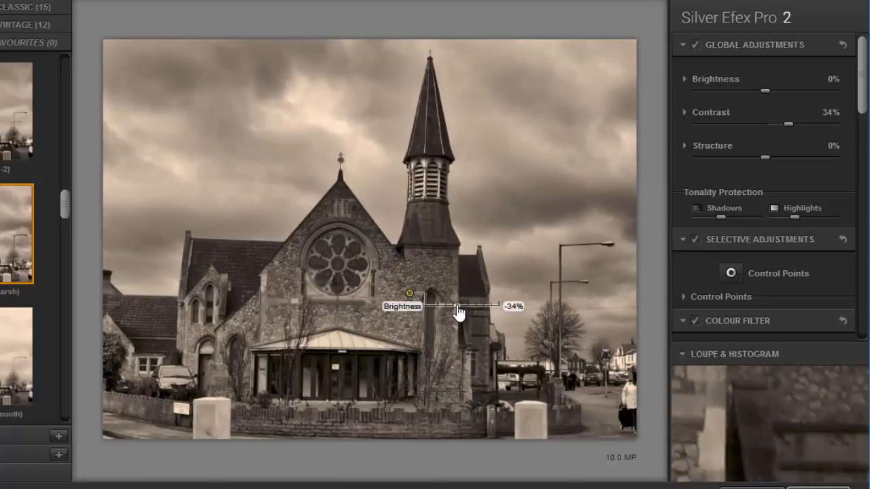
pyautogui.moveTo(459, 311); pyautogui.dragTo(458, 311)
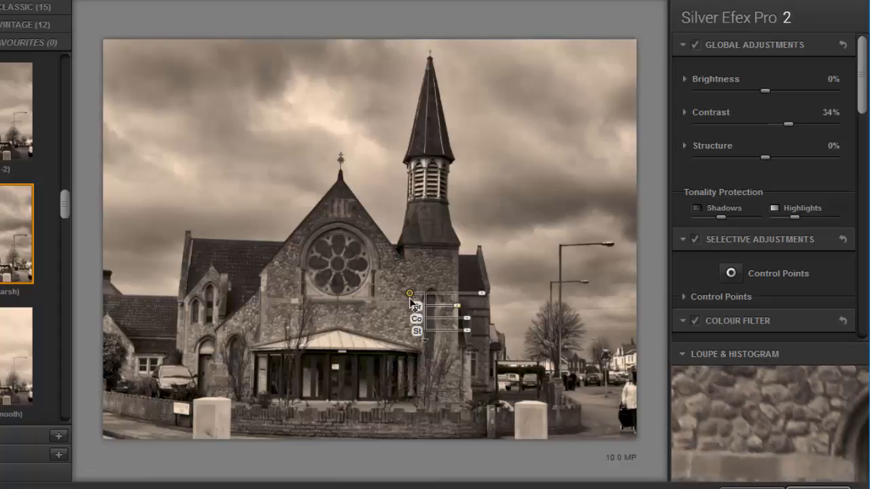
pyautogui.moveTo(466, 326); pyautogui.dragTo(489, 320)
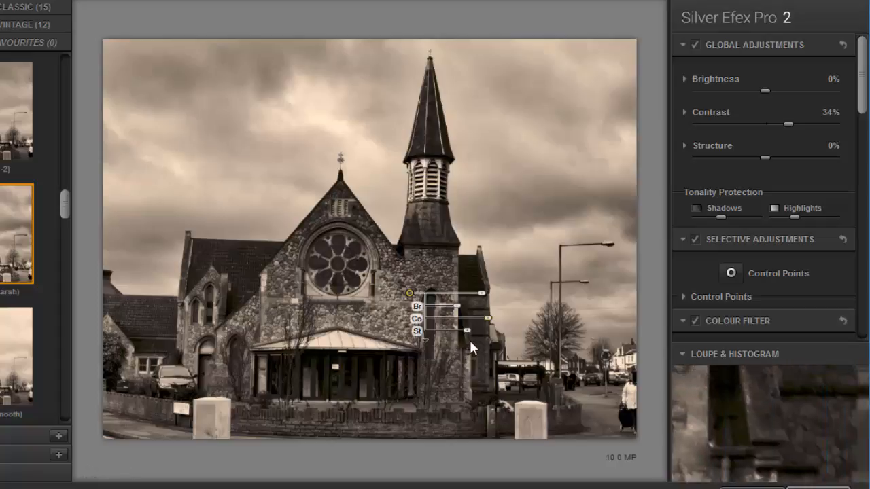
pyautogui.moveTo(467, 332); pyautogui.dragTo(492, 340)
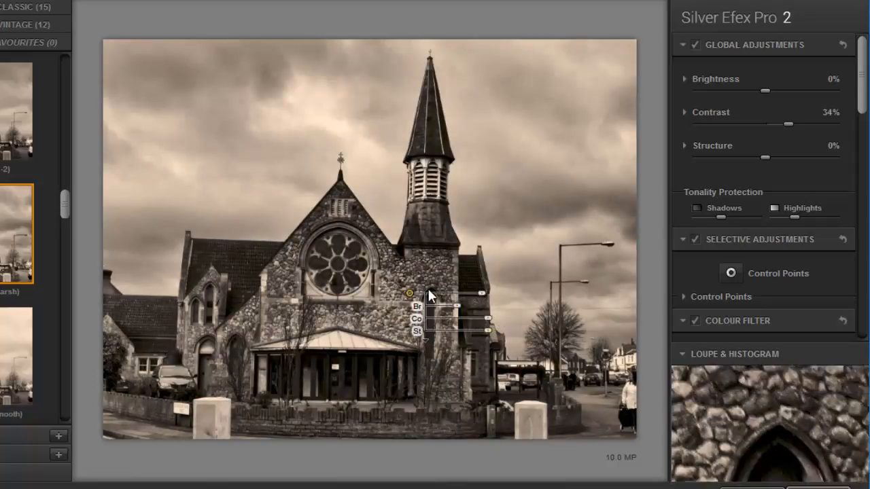
# Step: Expand the wall control point's settings, reduce Amplify Whites and Amplify Blacks, raise Fine Structure slightly, and partly restore colour with Selective Colourisation
pyautogui.click(424, 340)
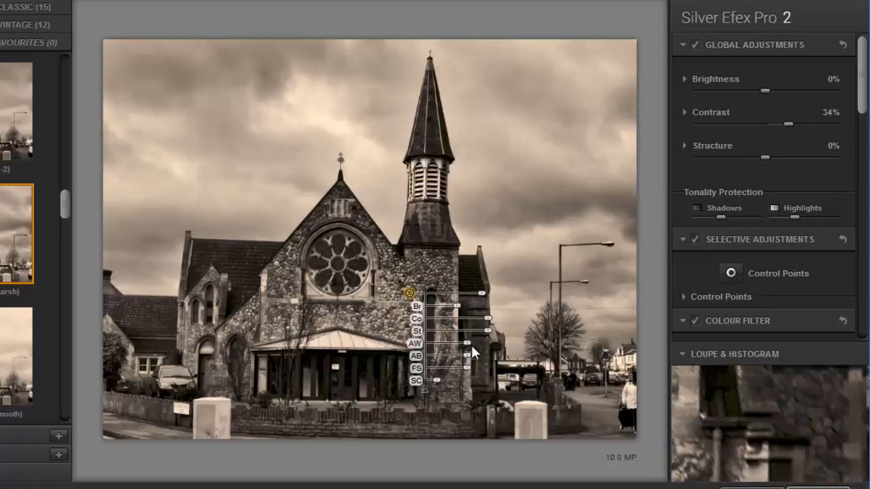
pyautogui.moveTo(466, 344); pyautogui.dragTo(470, 376)
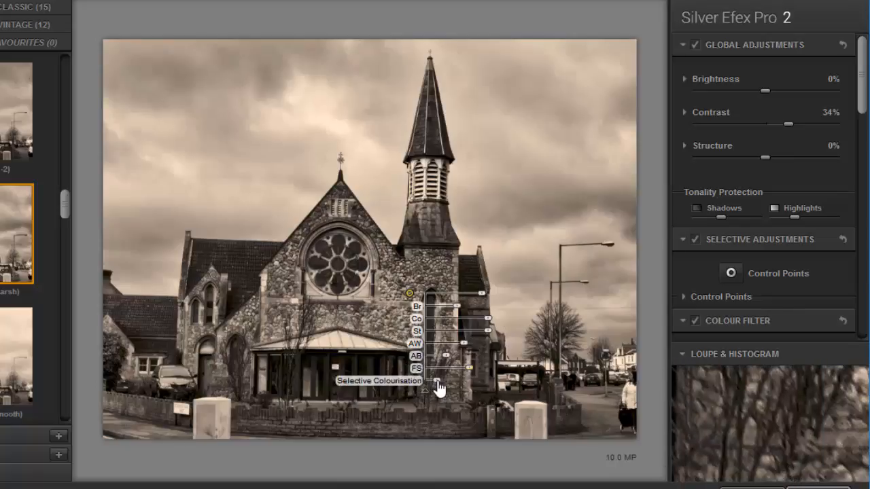
pyautogui.click(438, 384)
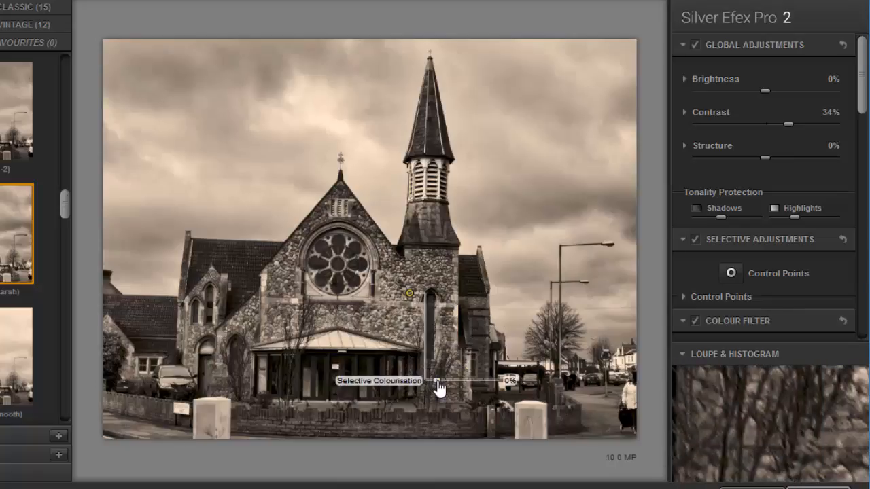
pyautogui.moveTo(439, 384); pyautogui.dragTo(499, 392)
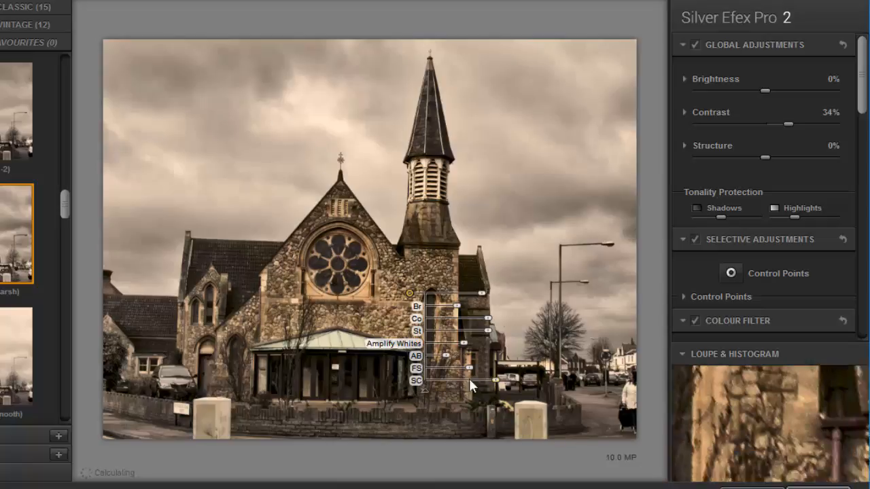
pyautogui.moveTo(498, 386); pyautogui.dragTo(492, 387)
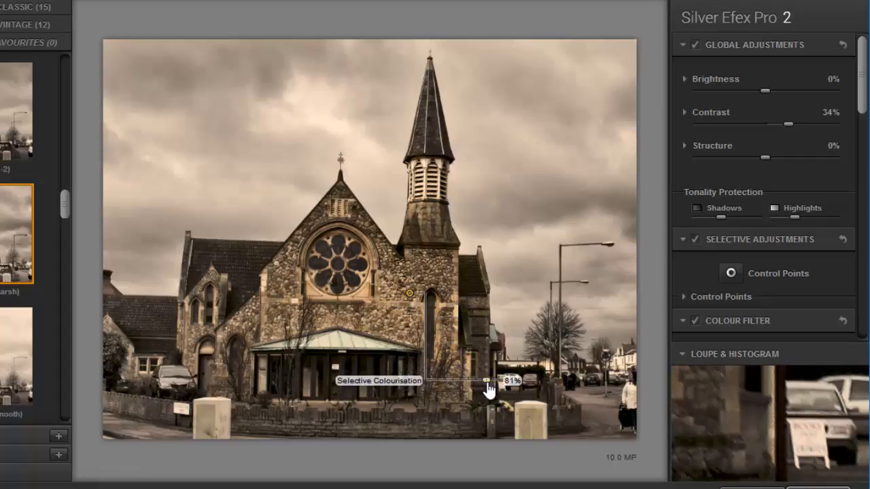
pyautogui.moveTo(485, 390); pyautogui.dragTo(482, 388)
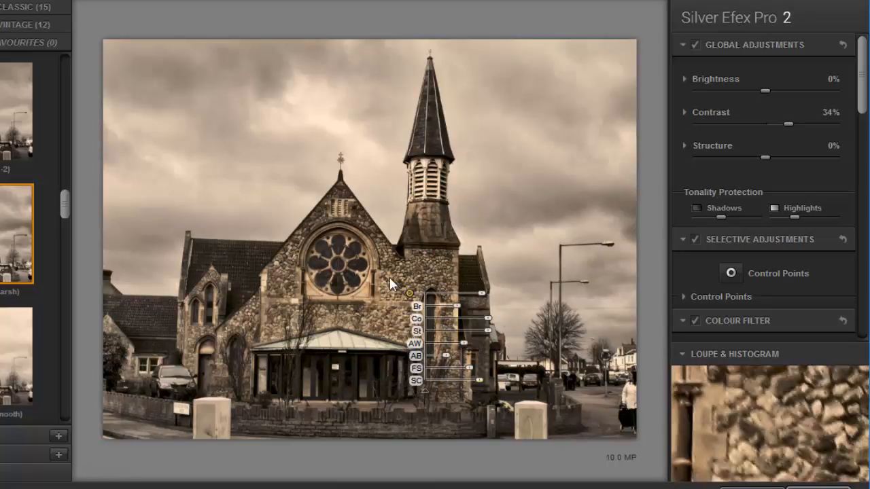
# Step: Place a second selective adjustment control point in the cloudy sky above the church's lower roof and enlarge its radius of effect
pyautogui.click(731, 273)
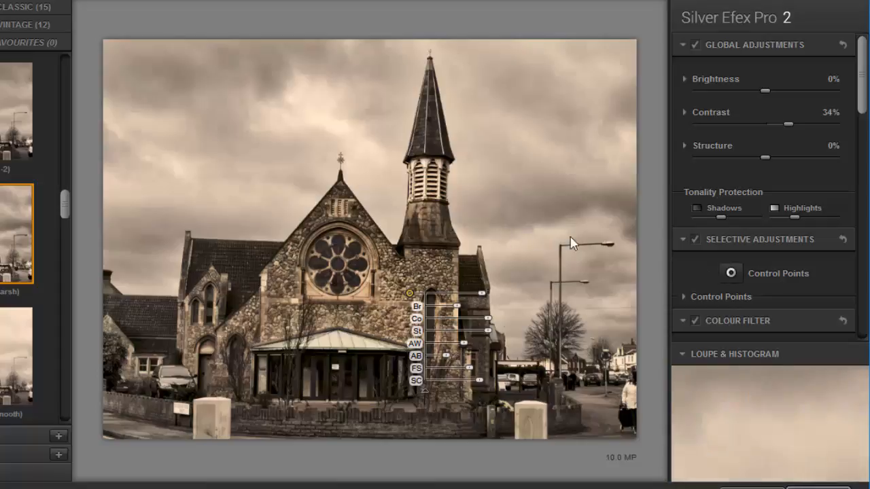
pyautogui.click(735, 270)
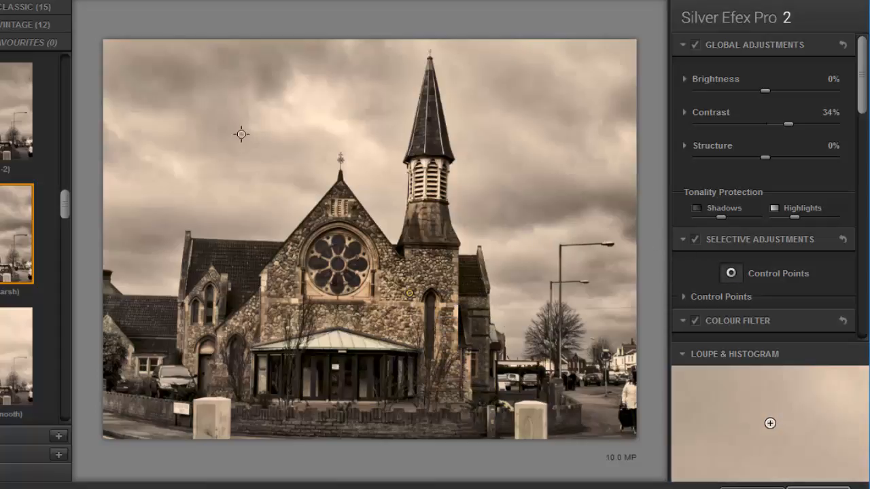
pyautogui.click(157, 100)
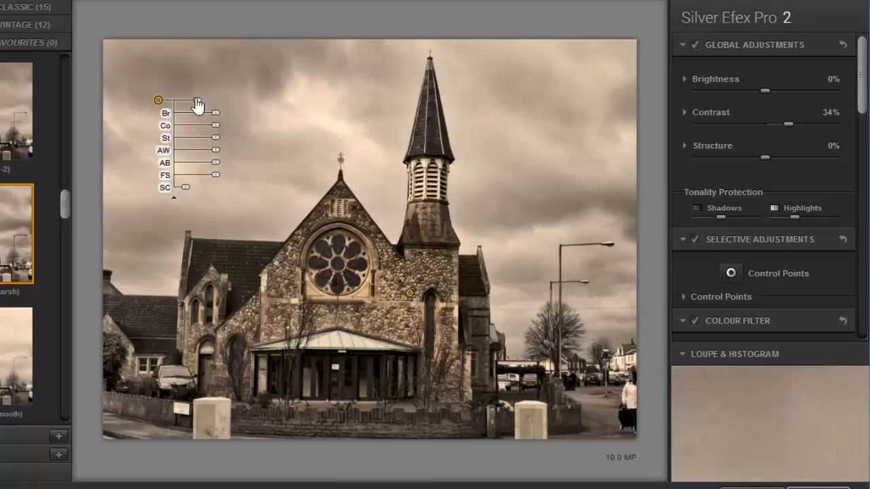
pyautogui.moveTo(220, 104); pyautogui.dragTo(278, 120)
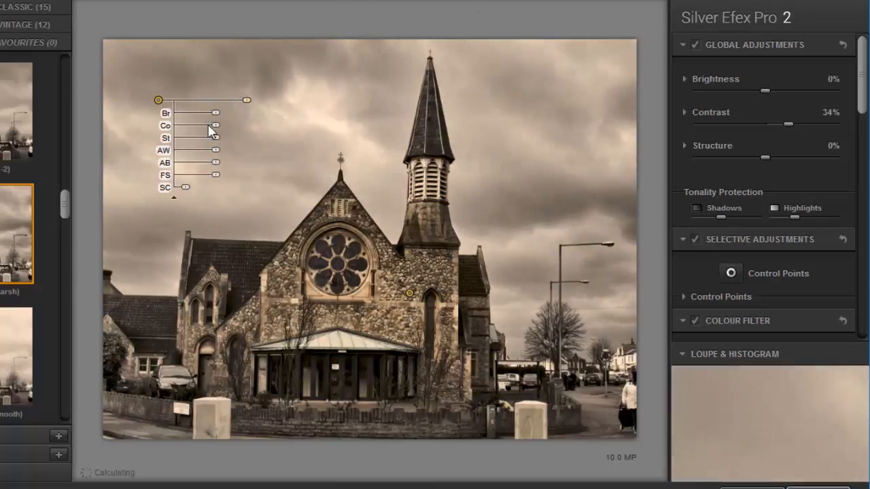
# Step: Lower the sky control point's brightness, raise its contrast, reduce Amplify Whites slightly, and compare the photo with its unfiltered version
pyautogui.moveTo(215, 113); pyautogui.dragTo(208, 156)
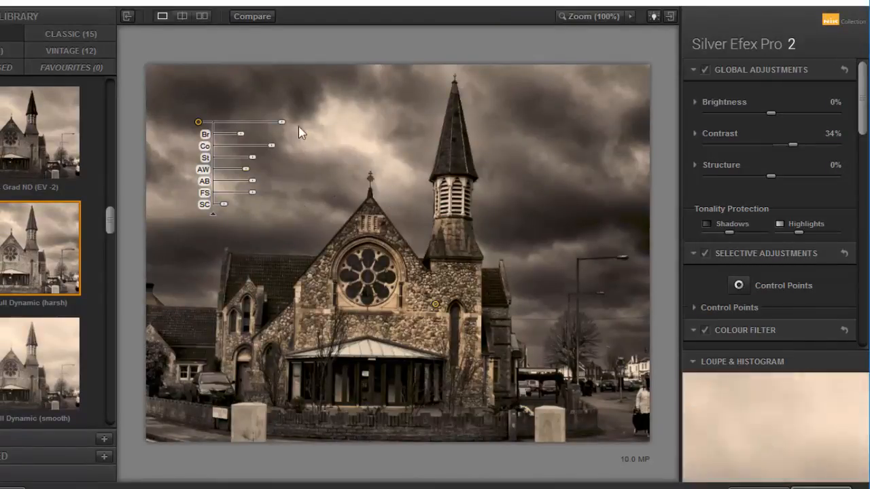
pyautogui.click(254, 19)
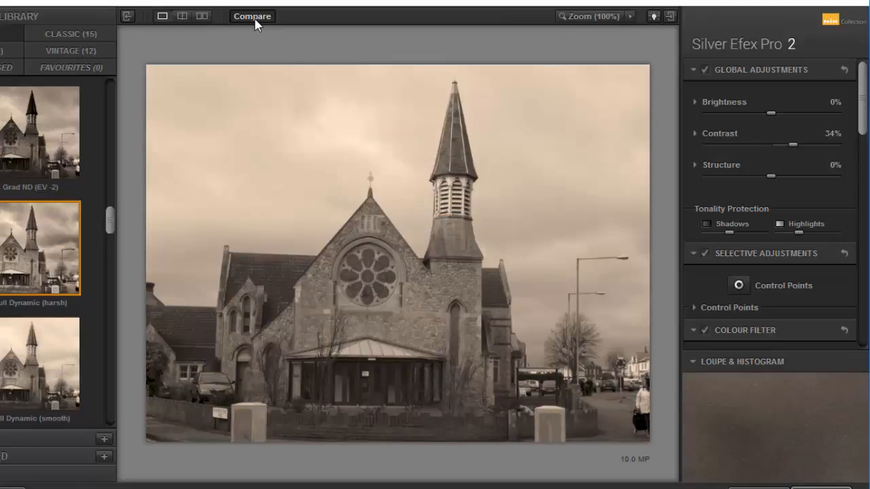
pyautogui.click(256, 24)
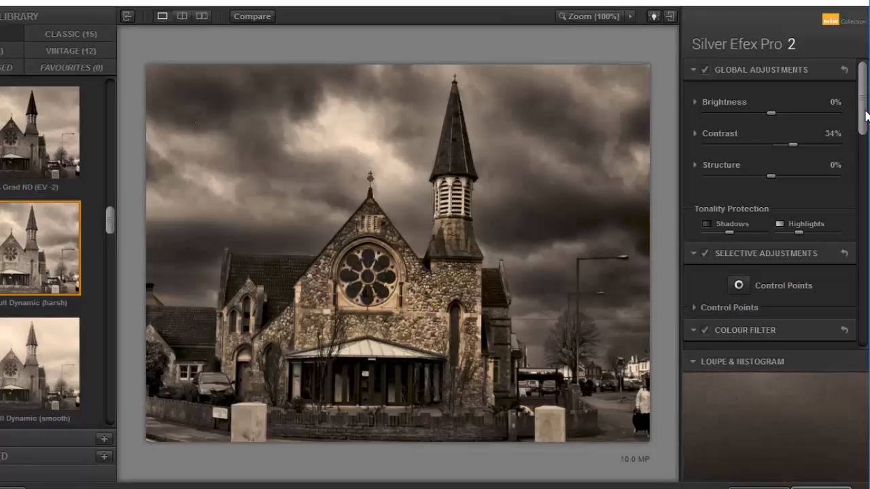
# Step: Try the red, green and blue colour filters on the photo and return to the neutral filter
pyautogui.moveTo(864, 104); pyautogui.dragTo(867, 165)
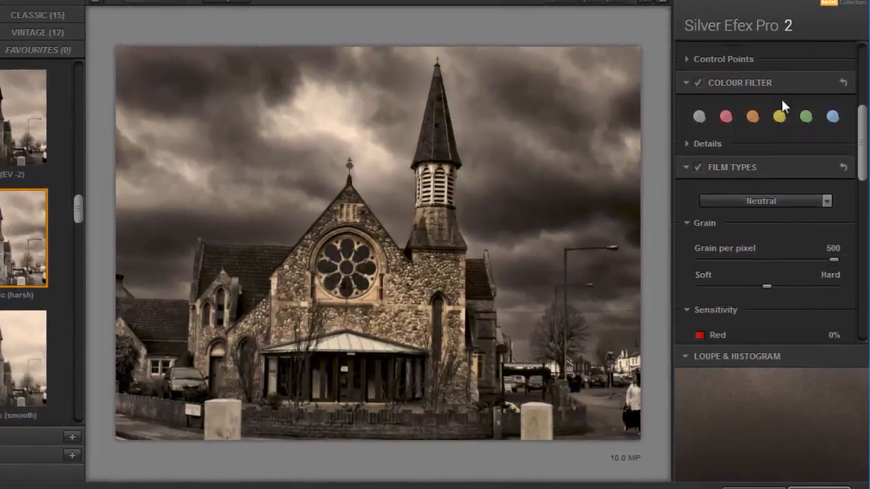
pyautogui.click(725, 116)
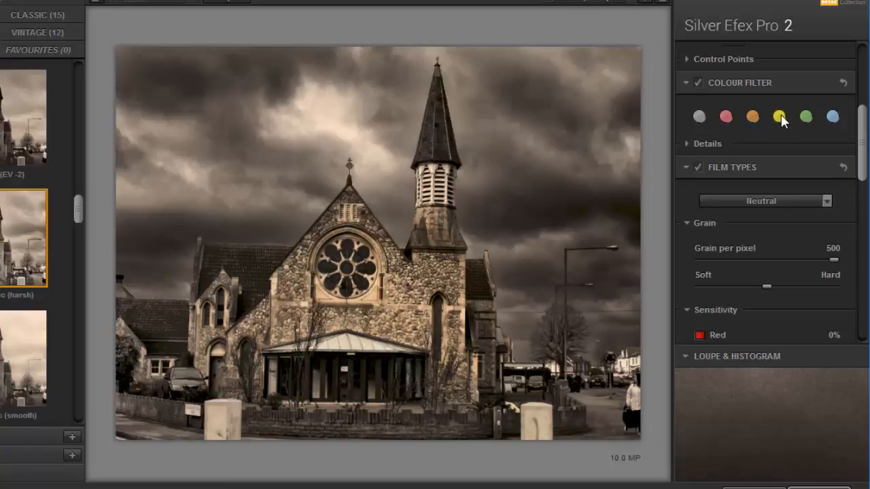
pyautogui.click(806, 117)
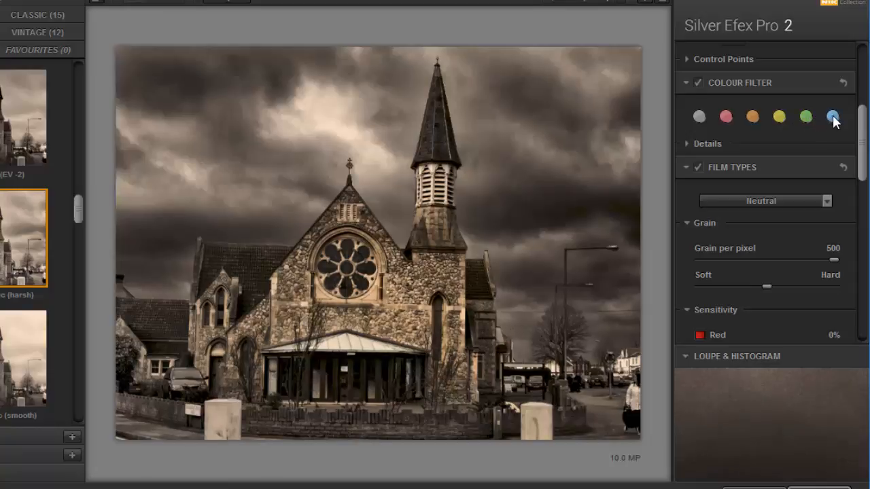
pyautogui.click(832, 118)
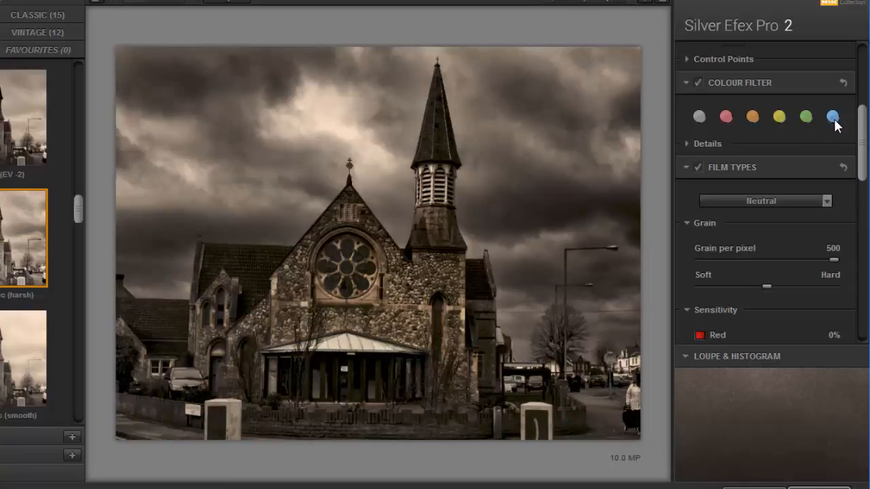
pyautogui.click(703, 118)
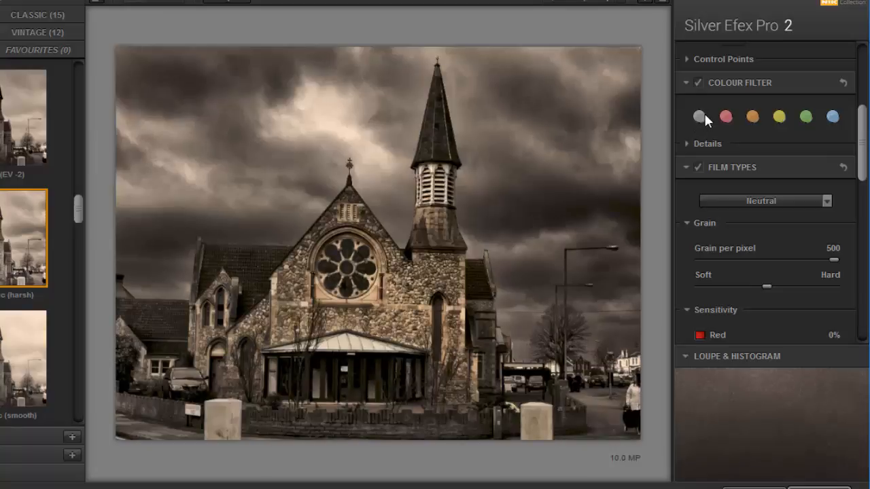
pyautogui.click(833, 117)
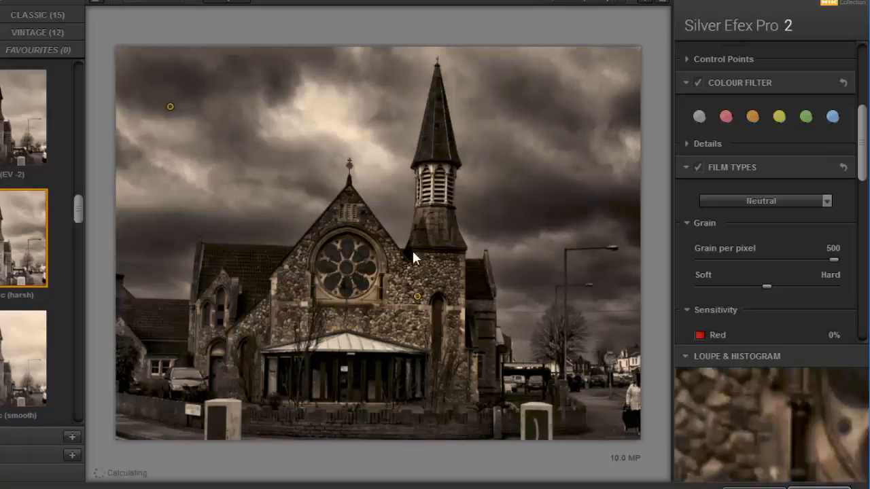
pyautogui.click(698, 116)
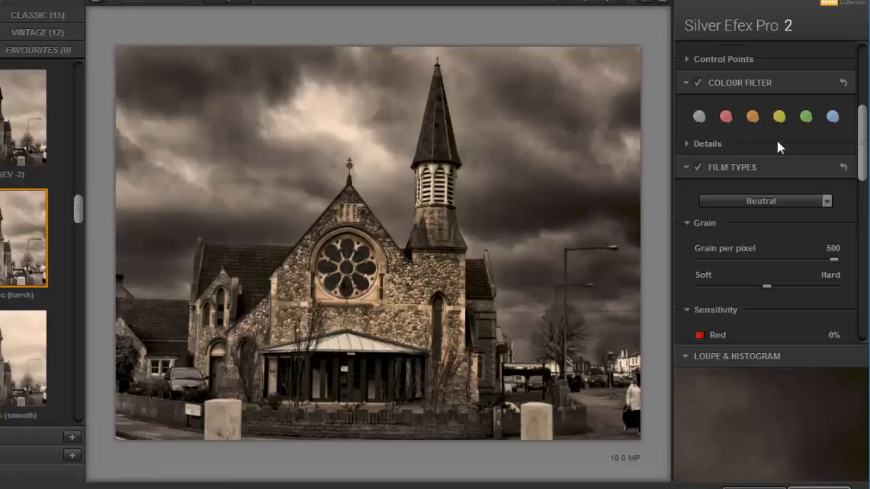
# Step: Look through the available film types and keep the photo on Neutral
pyautogui.moveTo(864, 129); pyautogui.dragTo(866, 153)
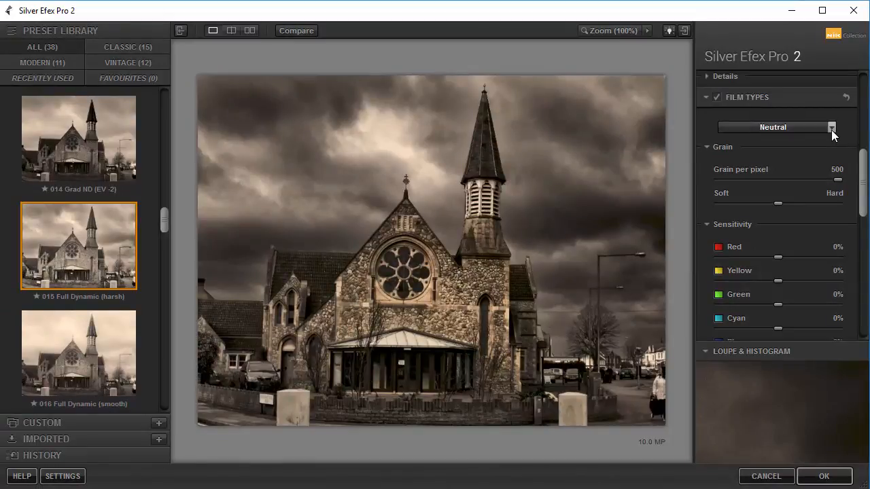
pyautogui.click(831, 129)
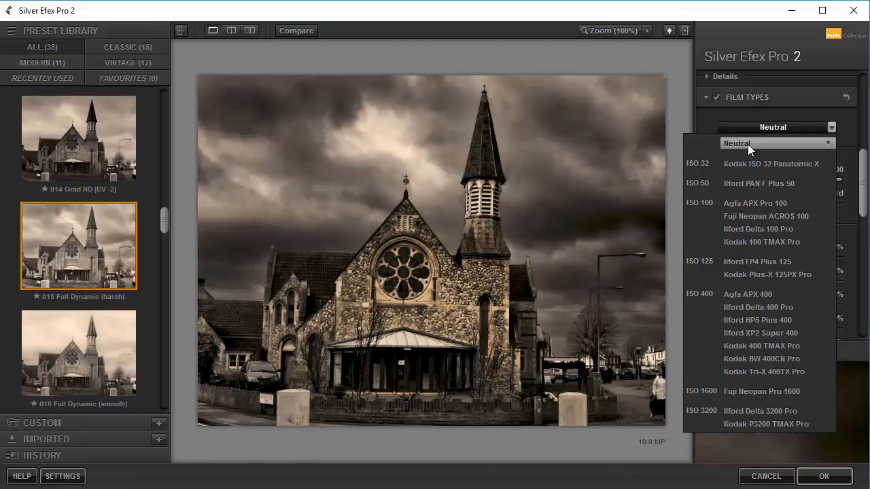
pyautogui.click(748, 144)
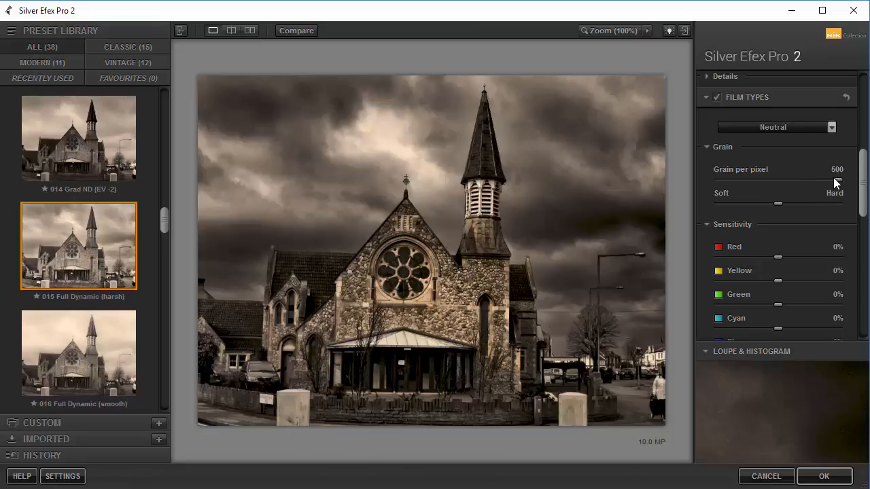
# Step: Try film grain at 1 and 55 grains per pixel with varying hardness, and return to 500 with mid hardness
pyautogui.moveTo(838, 180); pyautogui.dragTo(718, 181)
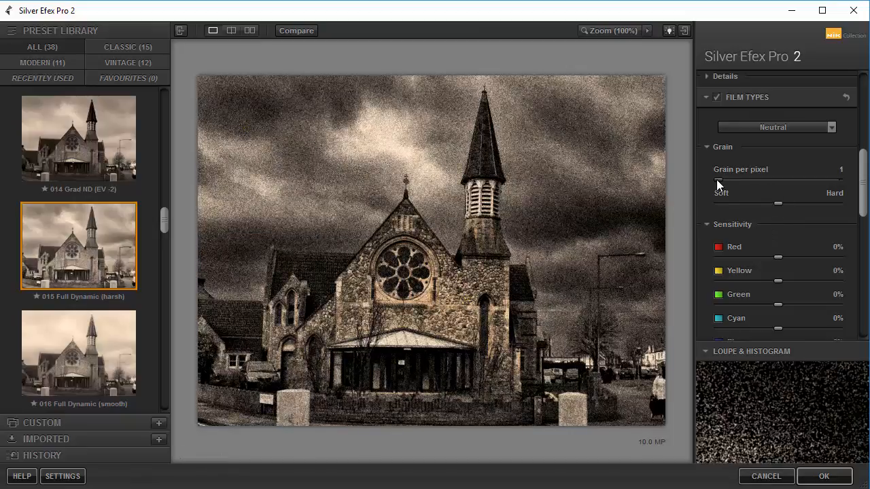
pyautogui.moveTo(717, 179); pyautogui.dragTo(841, 180)
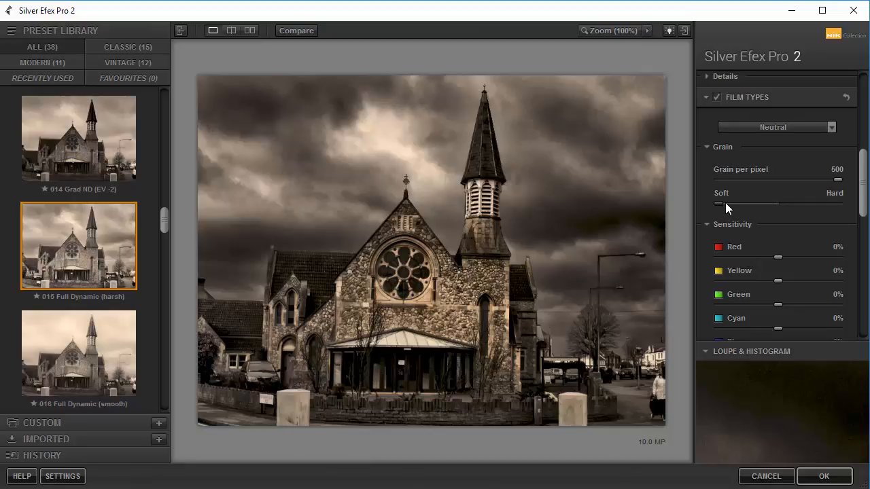
pyautogui.moveTo(805, 203); pyautogui.dragTo(838, 204)
pyautogui.moveTo(838, 180); pyautogui.dragTo(729, 185)
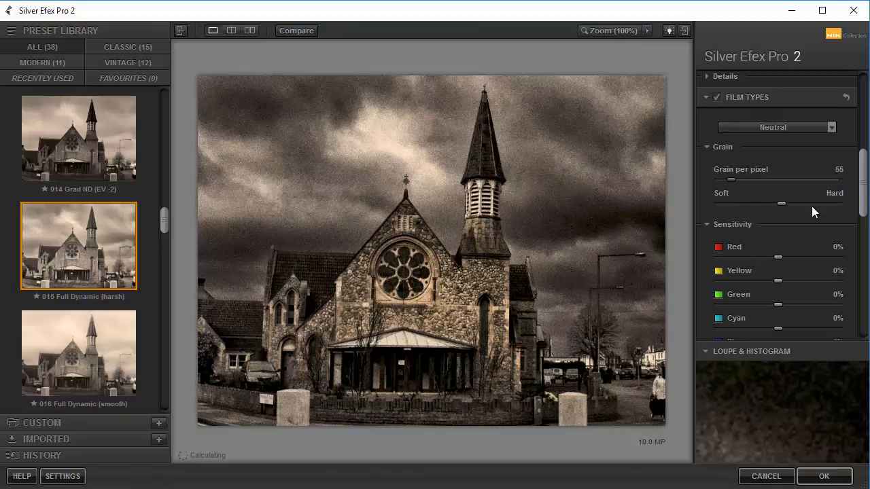
pyautogui.moveTo(782, 202); pyautogui.dragTo(751, 206)
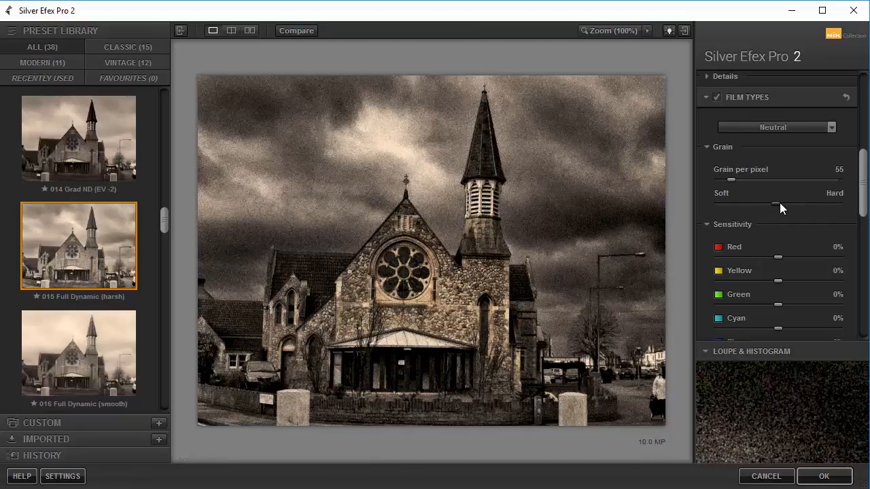
pyautogui.moveTo(731, 179); pyautogui.dragTo(849, 184)
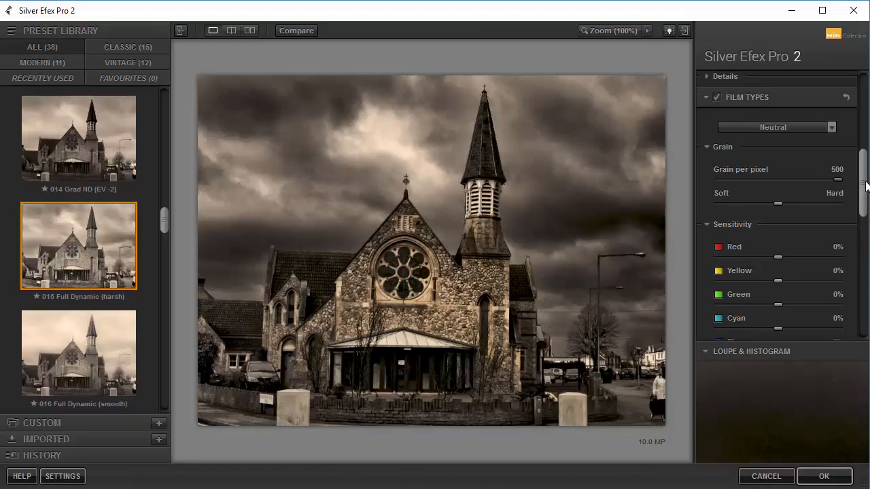
# Step: Try the film's yellow sensitivity at 100% and lower it to -97%
pyautogui.moveTo(866, 183); pyautogui.dragTo(867, 214)
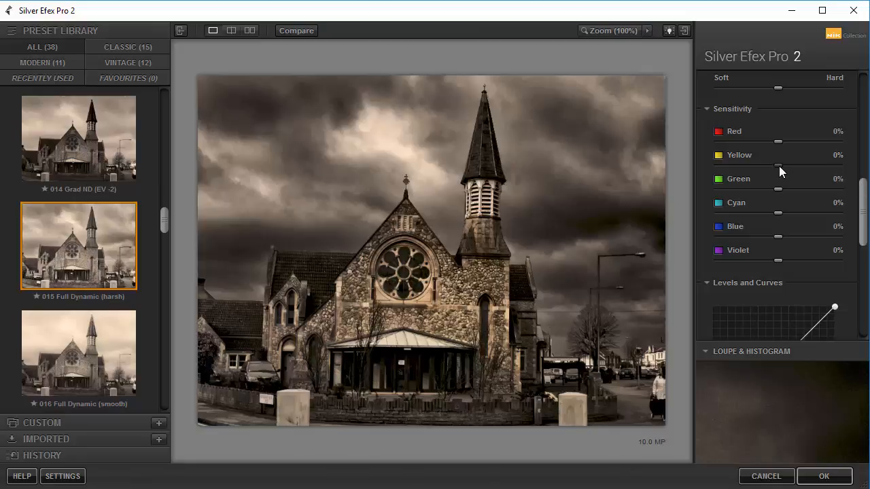
pyautogui.moveTo(779, 166); pyautogui.dragTo(849, 182)
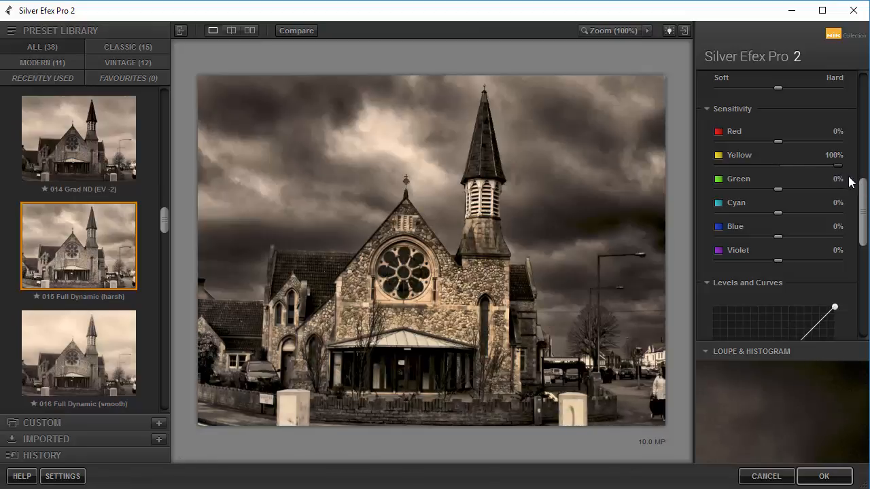
pyautogui.moveTo(757, 167); pyautogui.dragTo(718, 176)
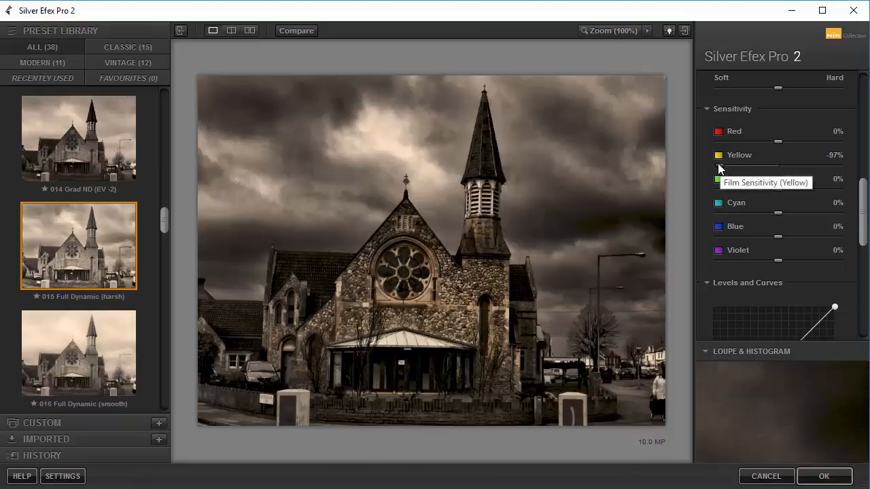
# Step: Set the film's yellow sensitivity to 1% and its green sensitivity to 1%
pyautogui.moveTo(720, 167); pyautogui.dragTo(778, 168)
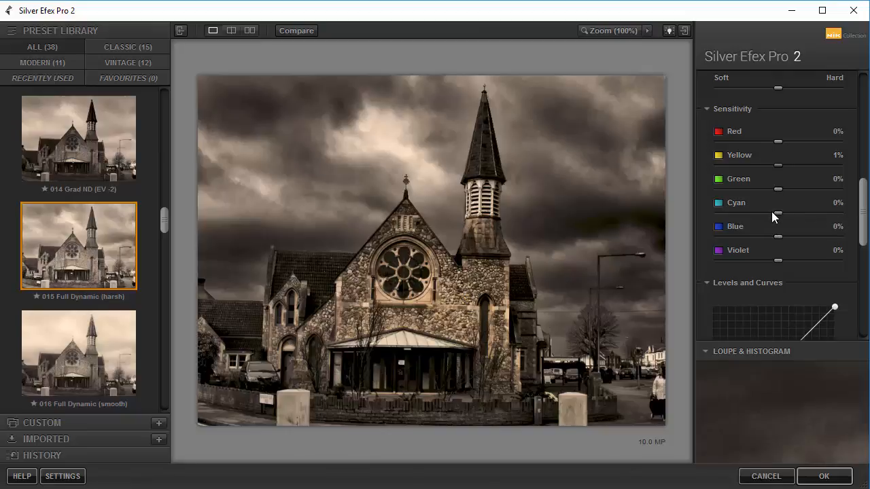
pyautogui.moveTo(779, 190)
pyautogui.mouseDown()
pyautogui.moveTo(821, 191)
pyautogui.moveTo(711, 191)
pyautogui.moveTo(854, 194)
pyautogui.moveTo(700, 201)
pyautogui.moveTo(777, 202)
pyautogui.mouseUp()
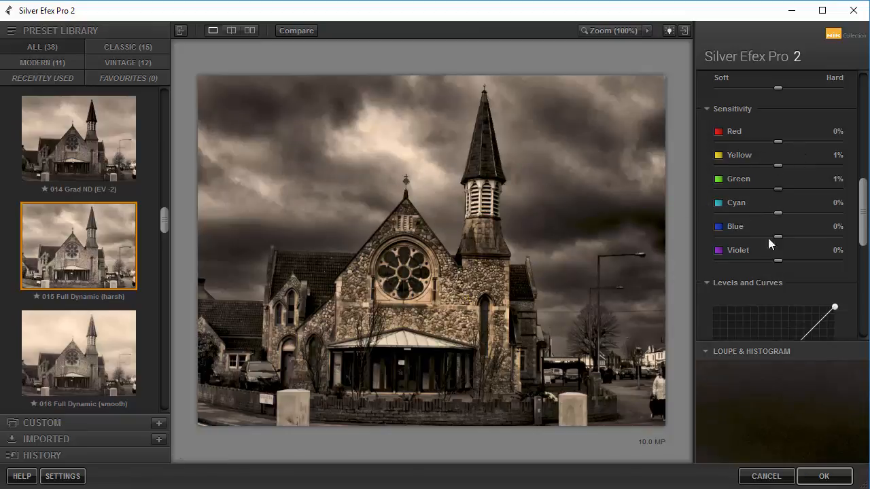
# Step: Look through the toning presets in the finishing adjustments and keep the photo on Neutral toning 1
pyautogui.moveTo(864, 204); pyautogui.dragTo(867, 255)
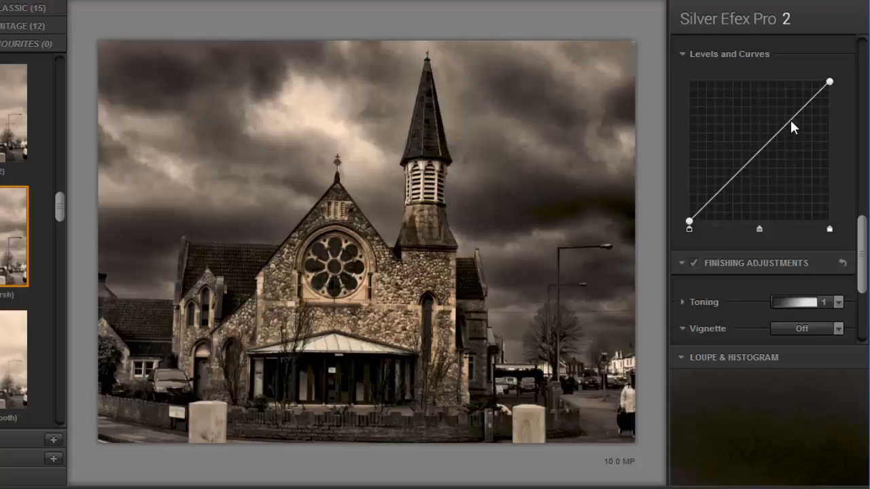
pyautogui.moveTo(864, 235); pyautogui.dragTo(866, 286)
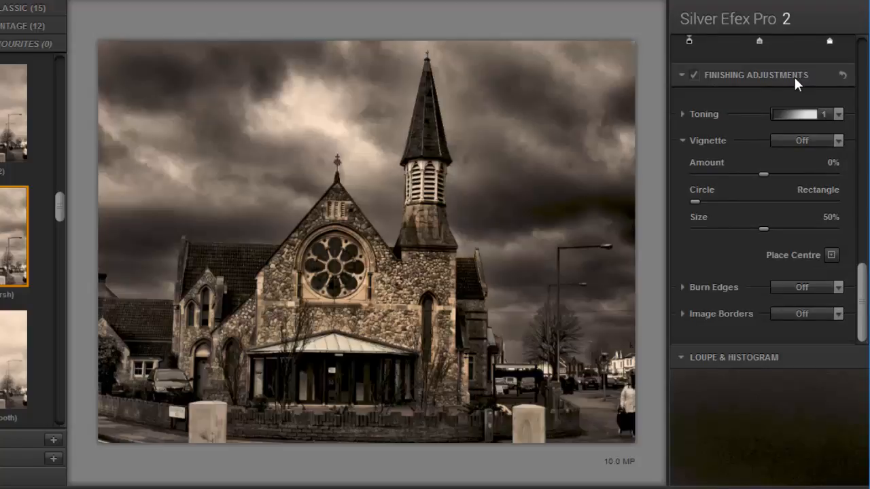
pyautogui.click(839, 113)
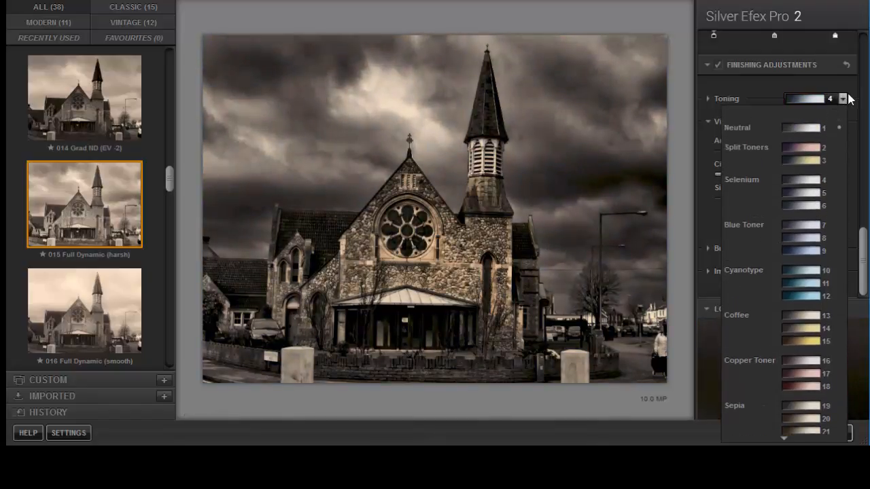
pyautogui.click(792, 130)
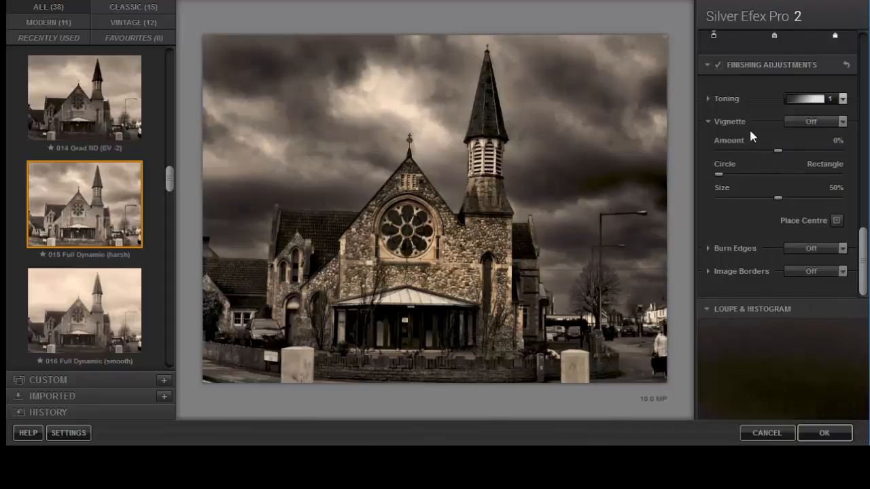
# Step: Add a Black Frame 1 vignette to the photo with an amount of -23% and a size of 62%
pyautogui.click(842, 121)
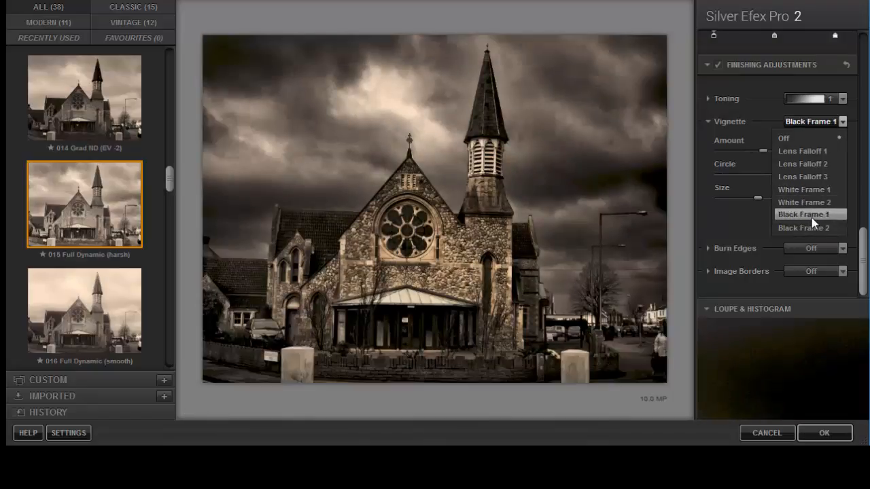
pyautogui.click(811, 215)
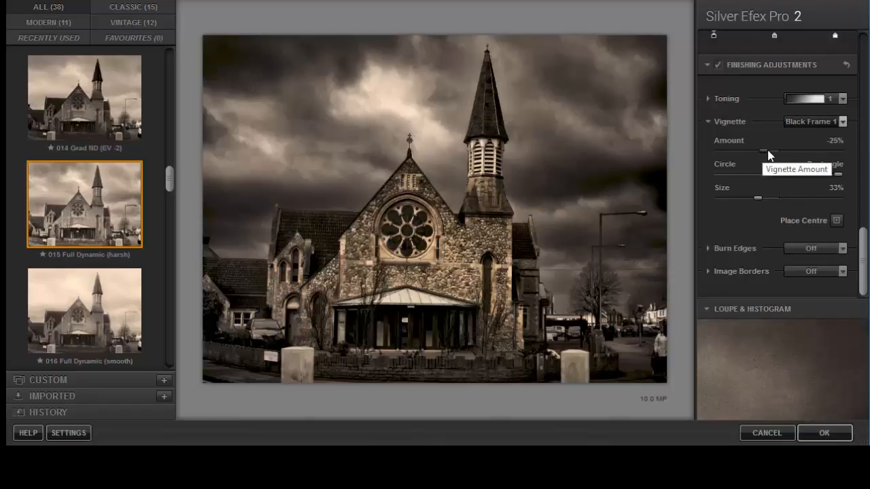
pyautogui.moveTo(765, 151)
pyautogui.mouseDown()
pyautogui.moveTo(847, 161)
pyautogui.moveTo(724, 161)
pyautogui.moveTo(768, 161)
pyautogui.mouseUp()
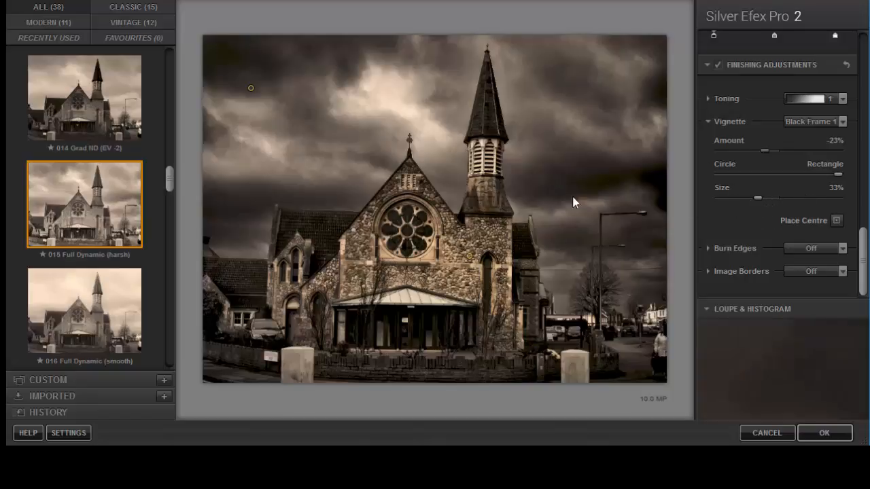
pyautogui.moveTo(756, 199); pyautogui.dragTo(793, 198)
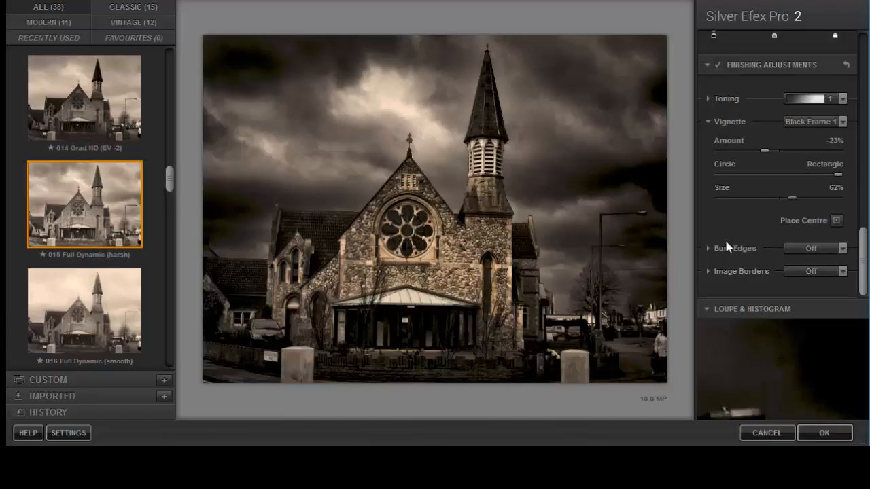
# Step: Burn the photo's edges with the All Edges 1 preset
pyautogui.click(842, 248)
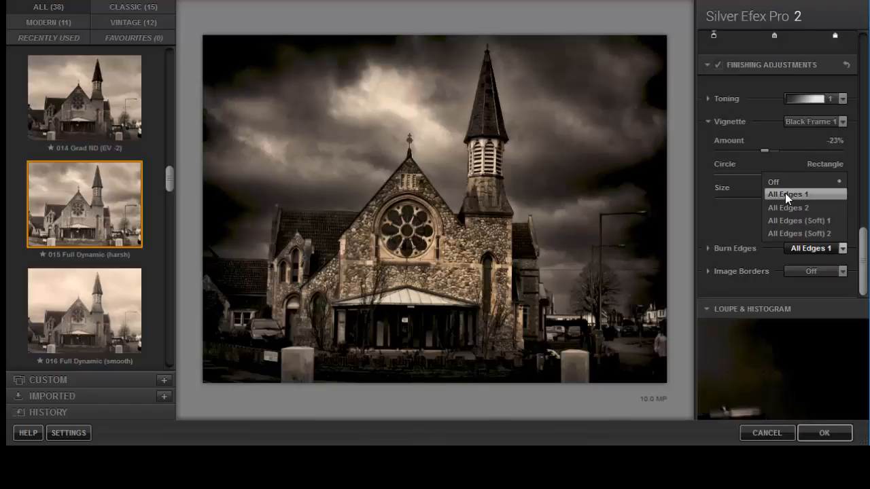
pyautogui.click(784, 193)
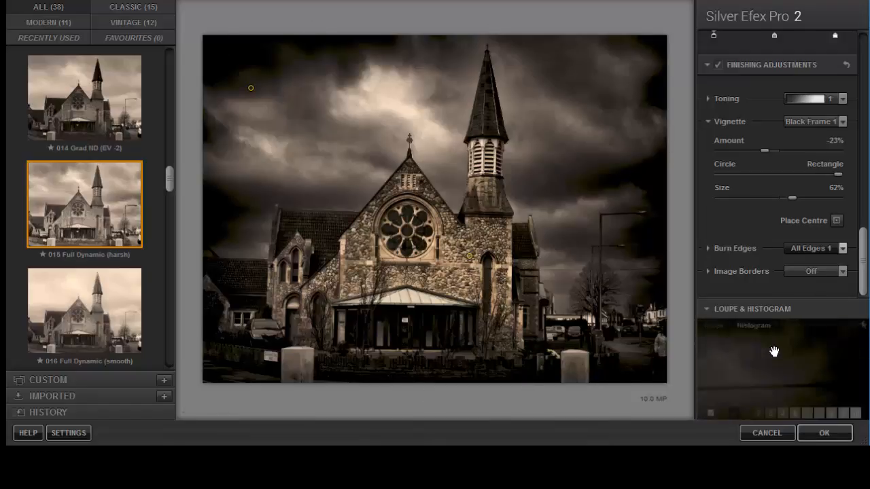
# Step: Add the Type 11 image border around the photo and apply all the adjustments to save the image
pyautogui.click(842, 272)
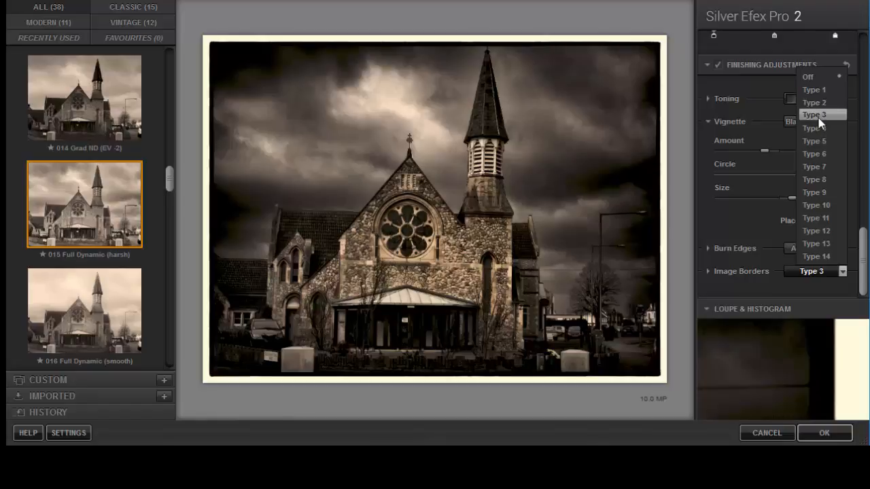
pyautogui.click(816, 221)
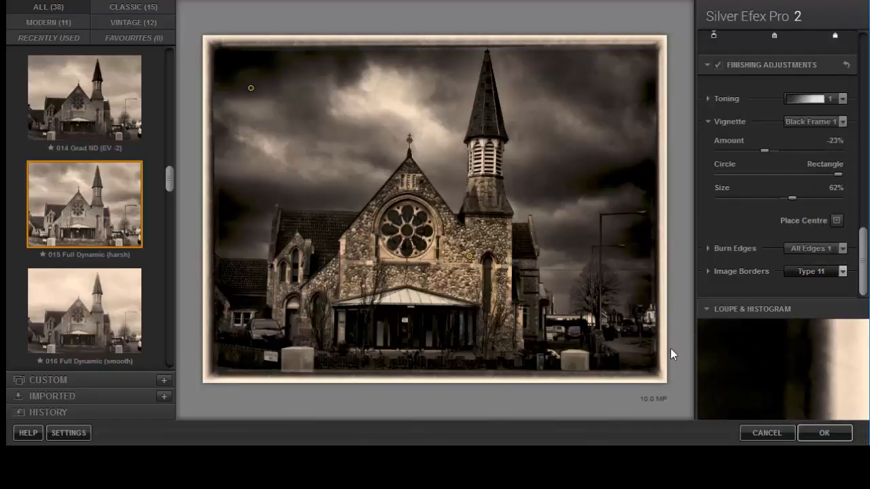
pyautogui.click(829, 432)
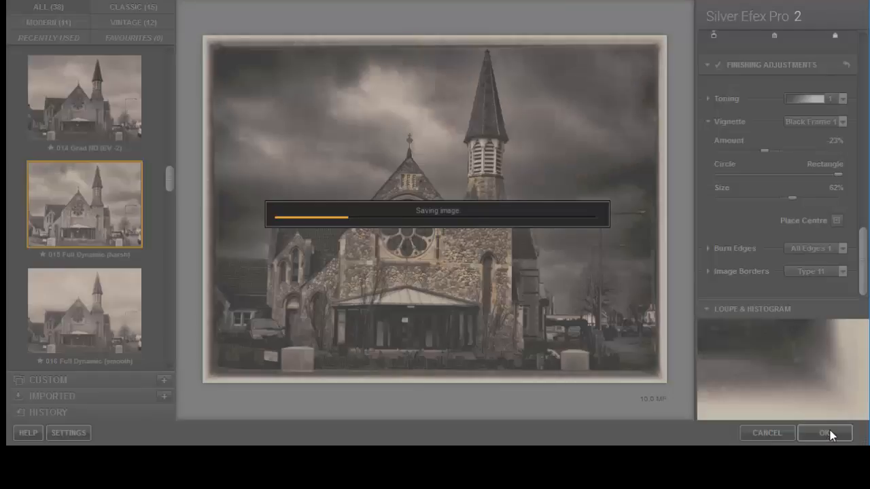